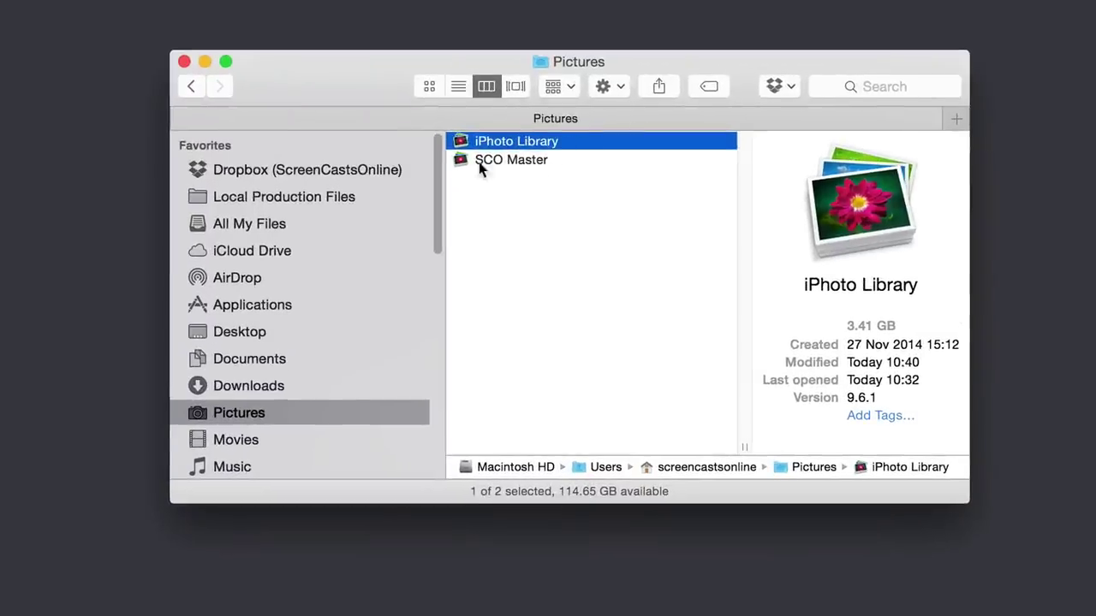
Compare the library sizes in Finder: iPhoto Library at 3.41 GB versus SCO Master at 50.09 GB.
click(512, 165)
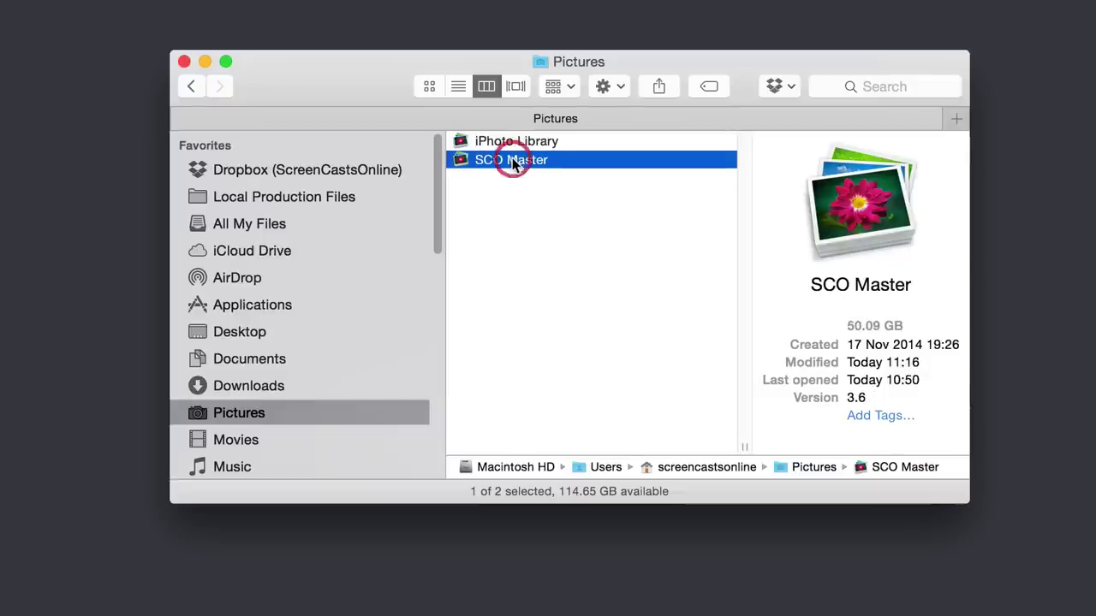
click(534, 145)
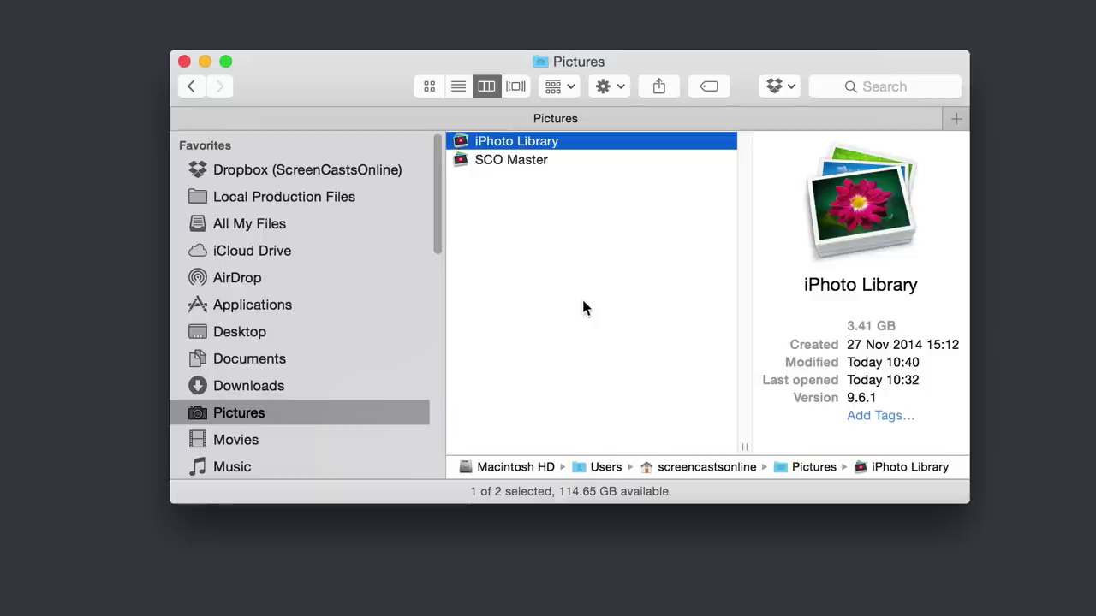
click(513, 163)
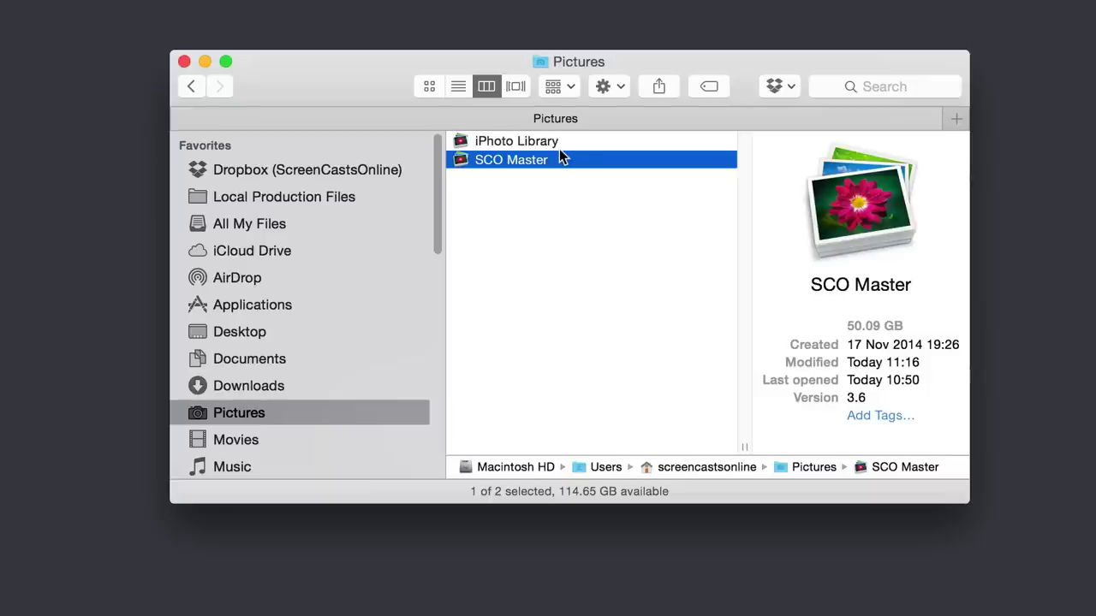
click(534, 143)
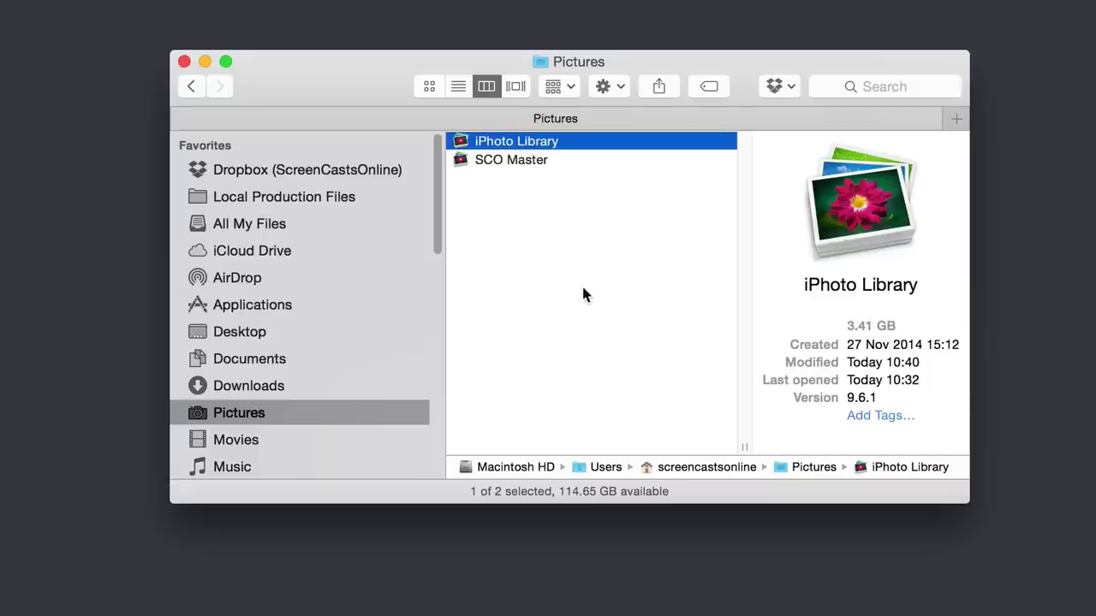
click(514, 162)
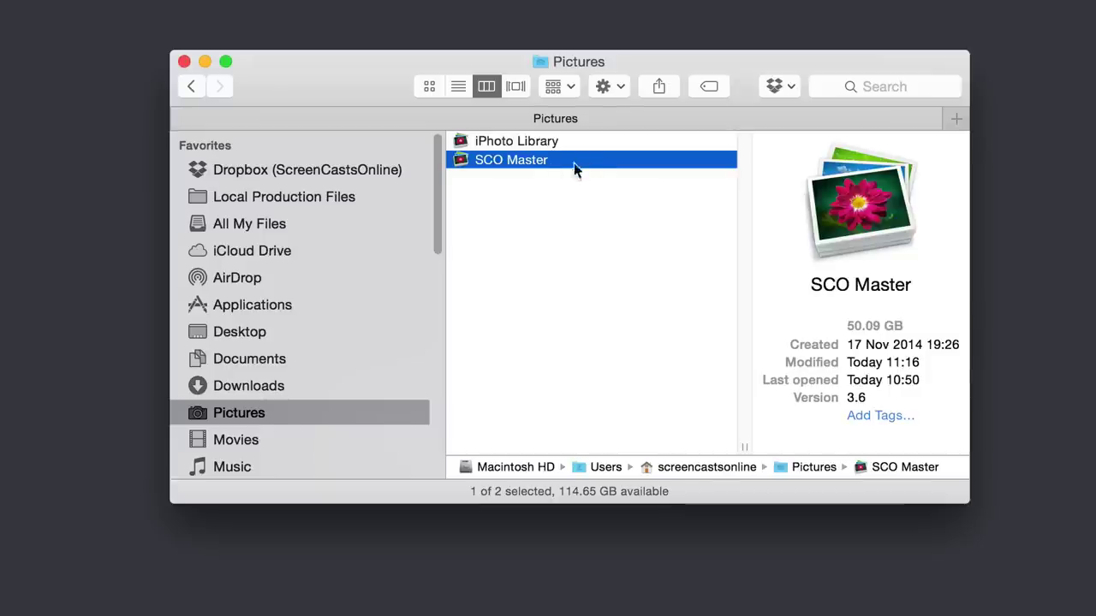
Open the SCO Master library with iPhoto instead of its default Aperture.
right_click(540, 163)
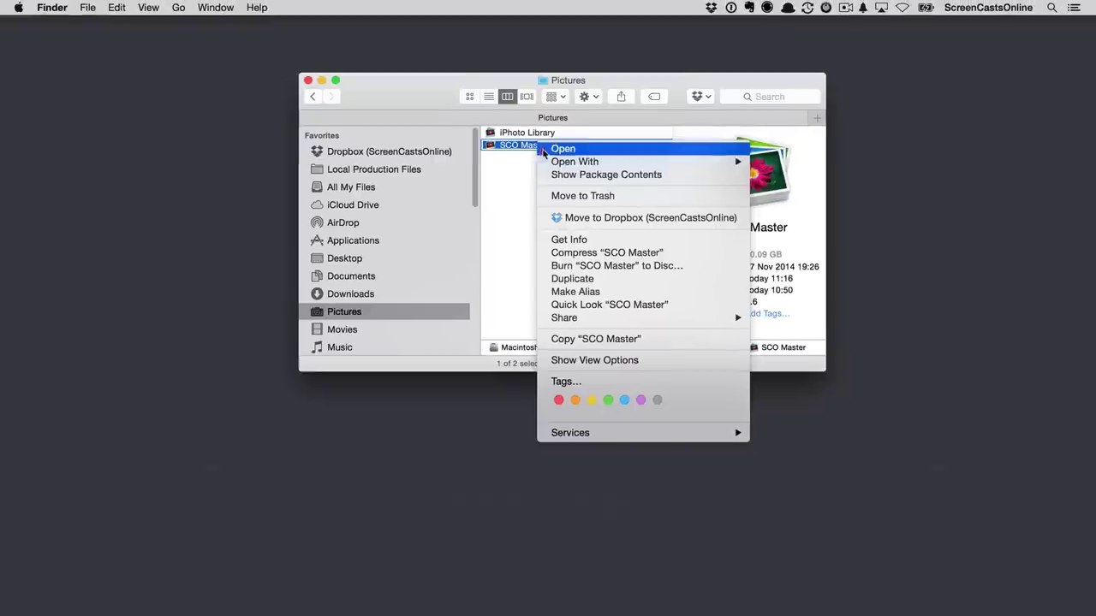
mouse_move(732, 162)
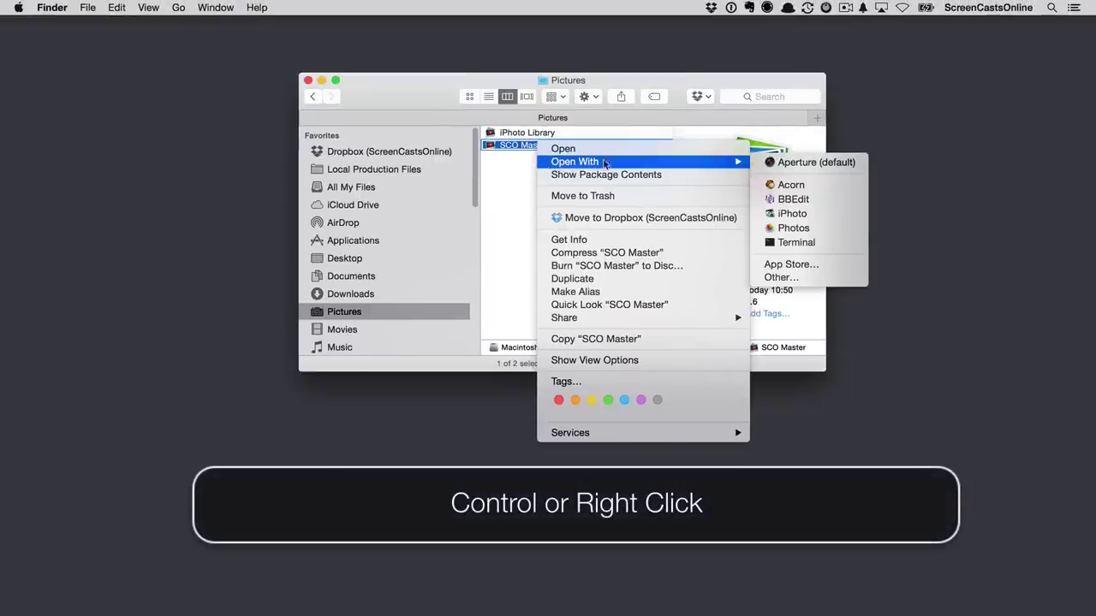
click(833, 215)
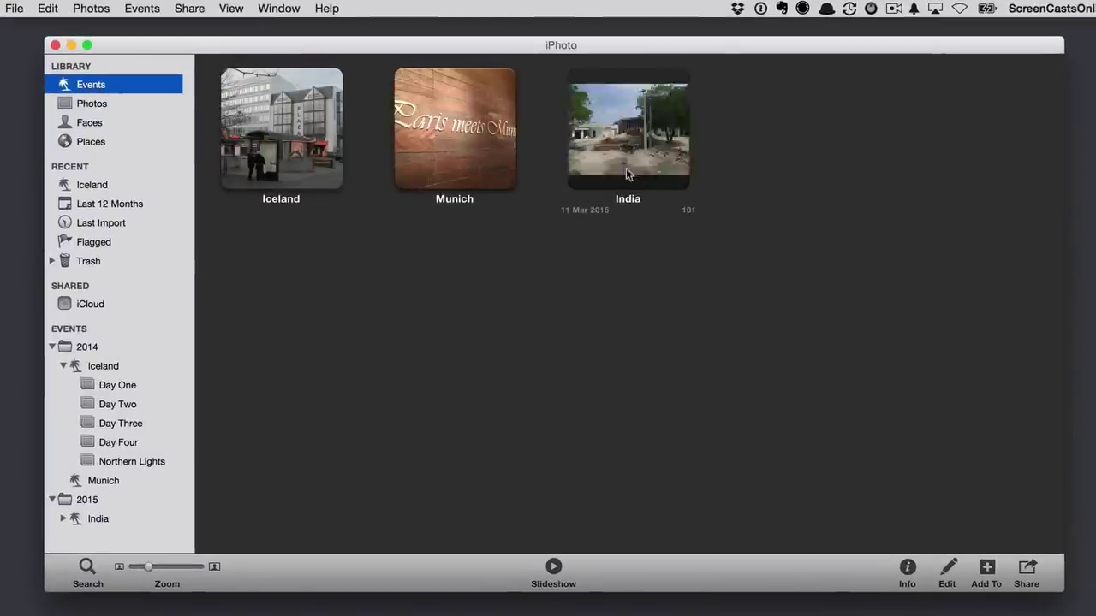
Browse the 2014 events: Iceland's Day One through Day Four albums and Munich.
click(86, 349)
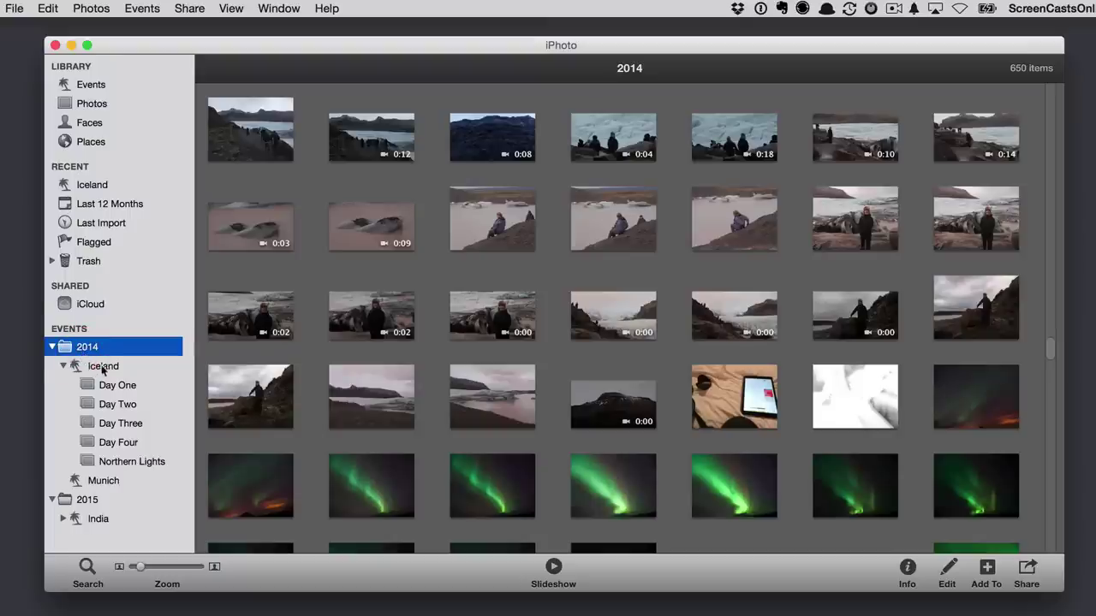
click(104, 369)
click(109, 387)
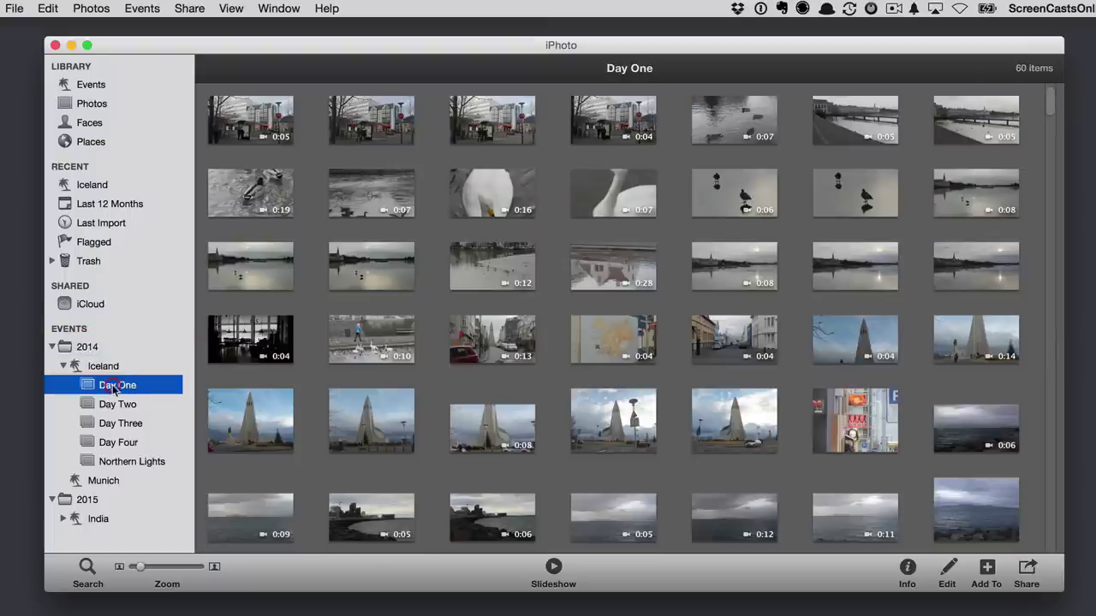
click(123, 410)
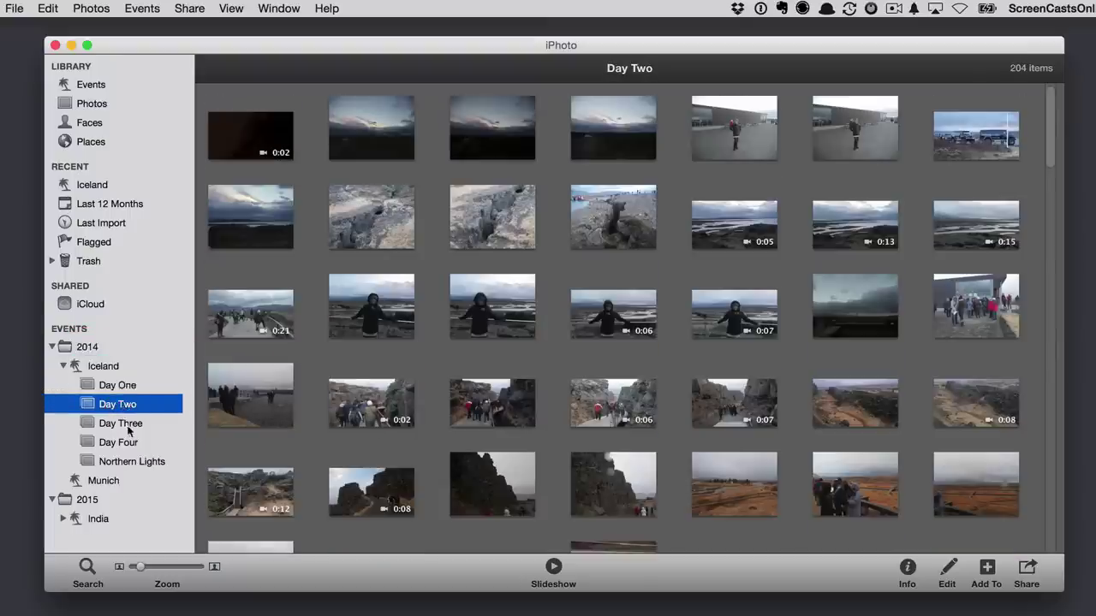
click(126, 421)
click(132, 444)
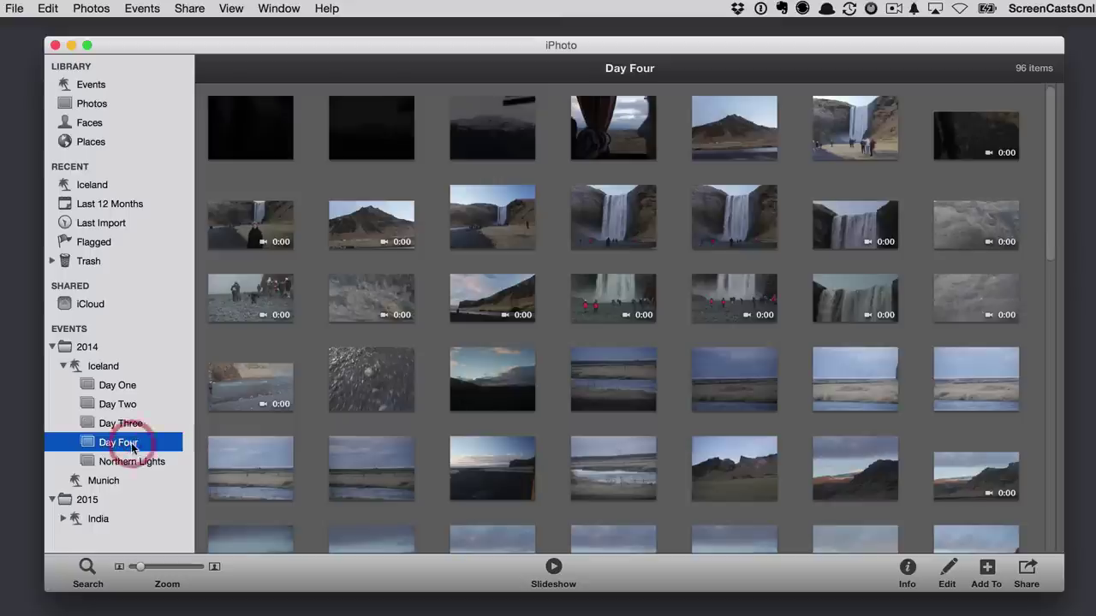
click(112, 485)
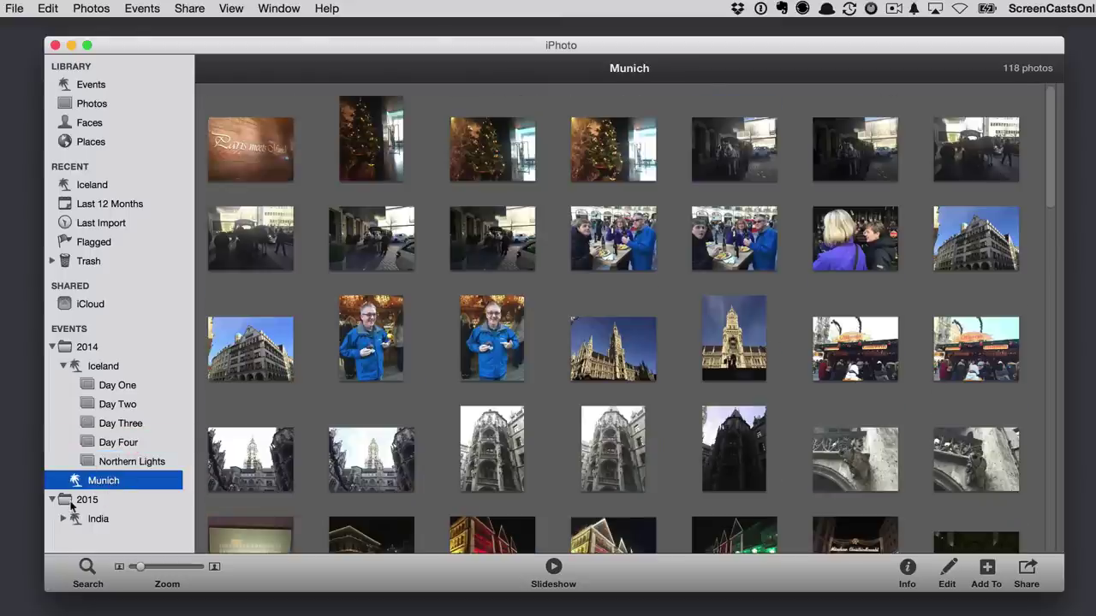
Browse 2015's India Landscapes and On the road albums, collapse both year folders, and begin quitting iPhoto.
click(78, 496)
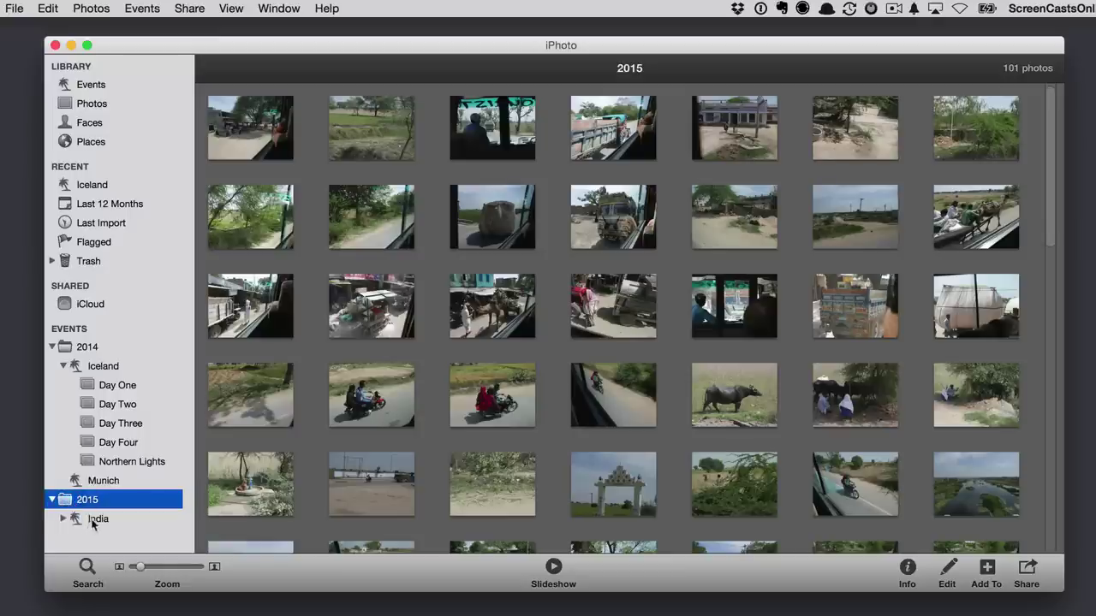
click(93, 524)
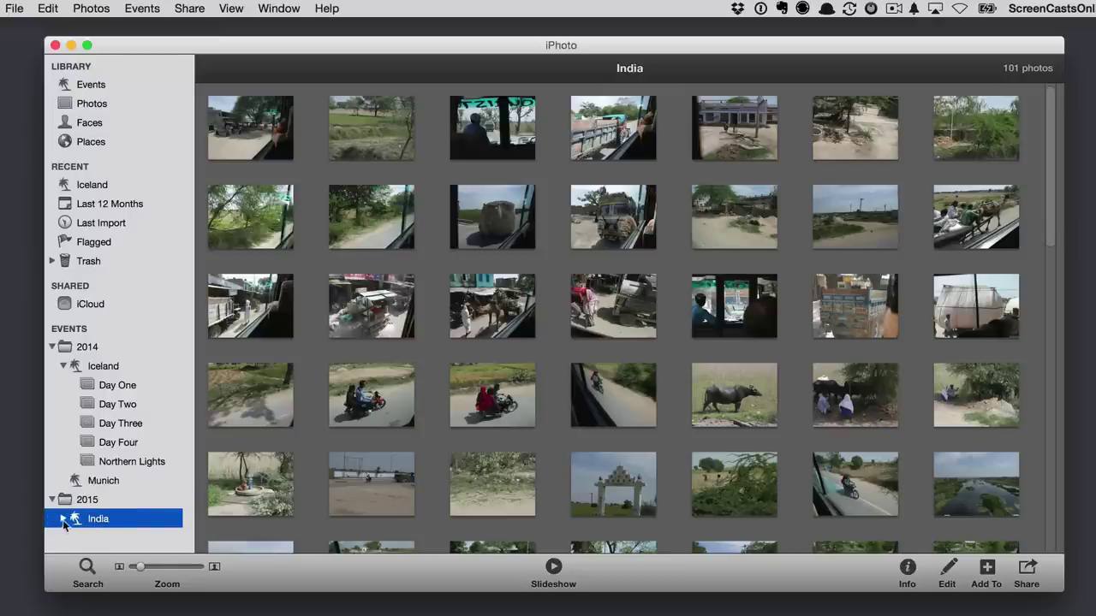
click(63, 519)
scroll(118, 489, down, 2)
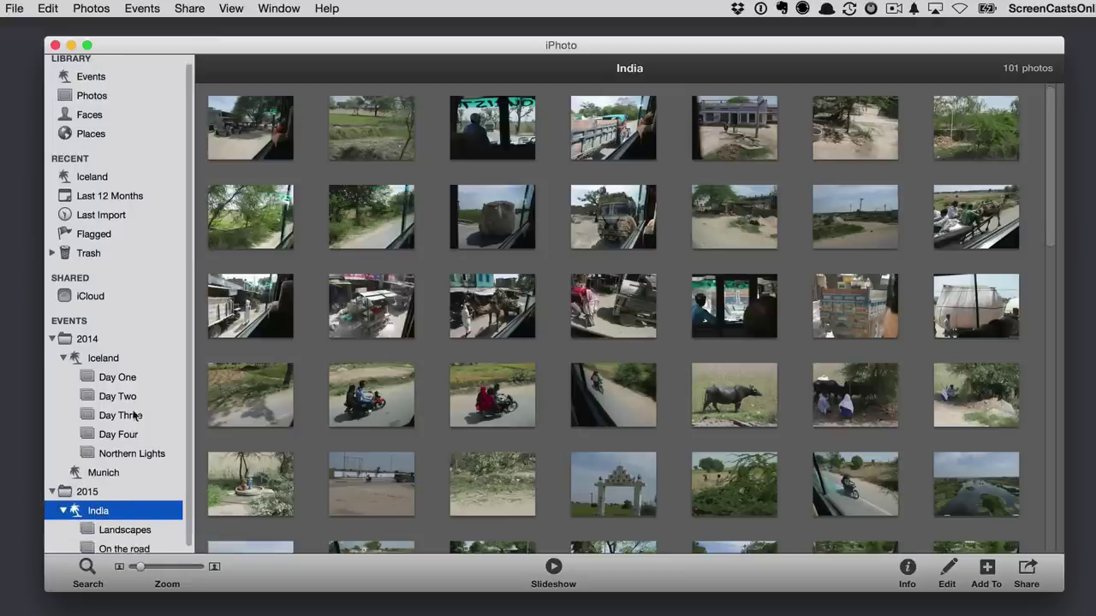
click(135, 527)
click(139, 545)
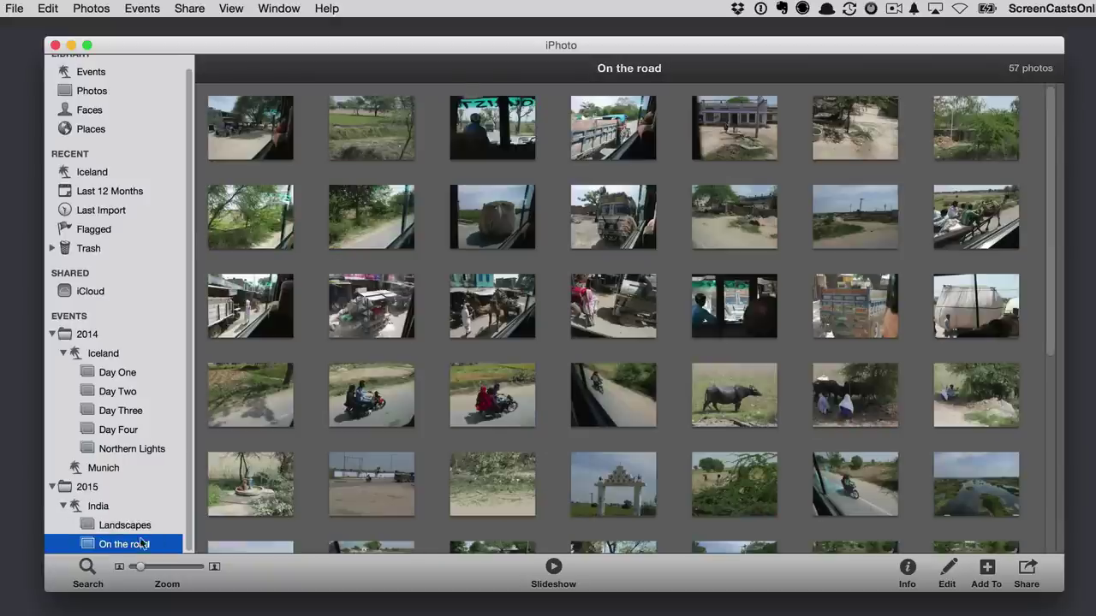
click(53, 487)
click(53, 347)
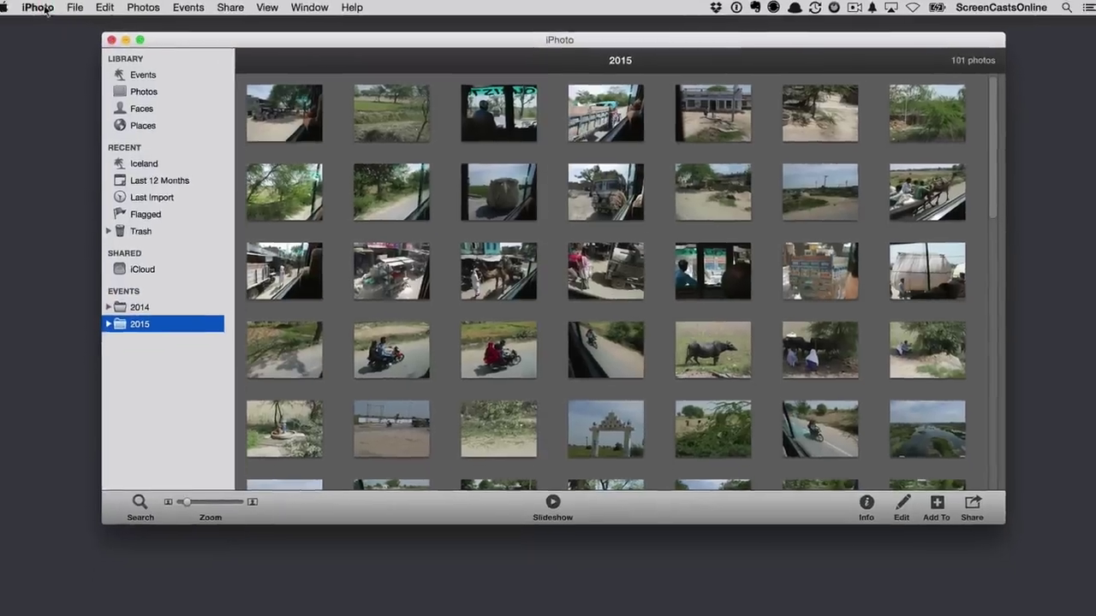
click(37, 7)
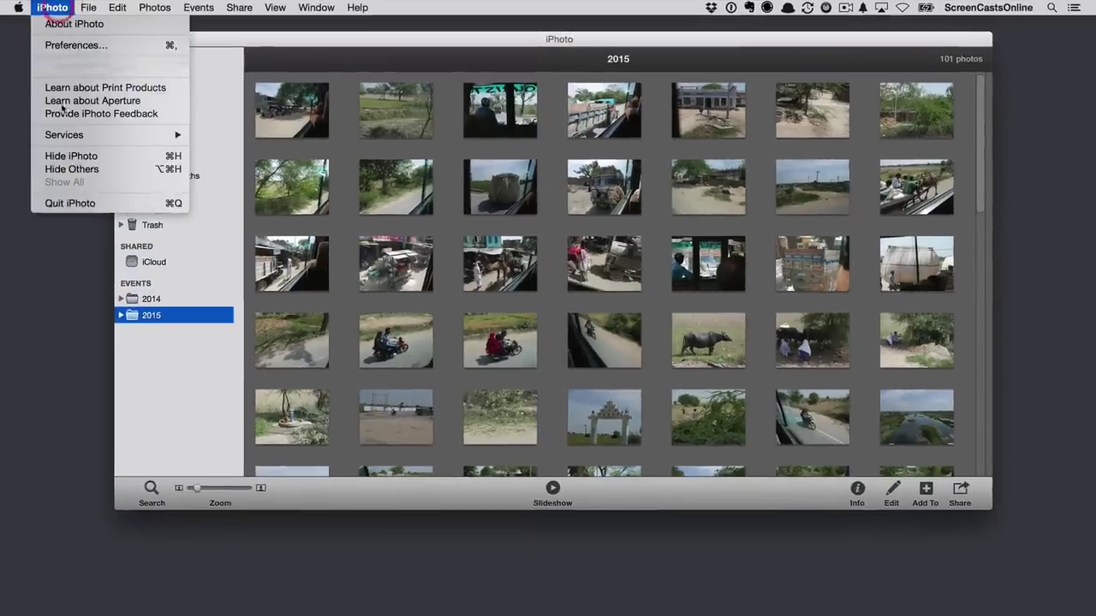
Quit iPhoto and reopen the SCO Master library in Aperture from Finder.
click(83, 206)
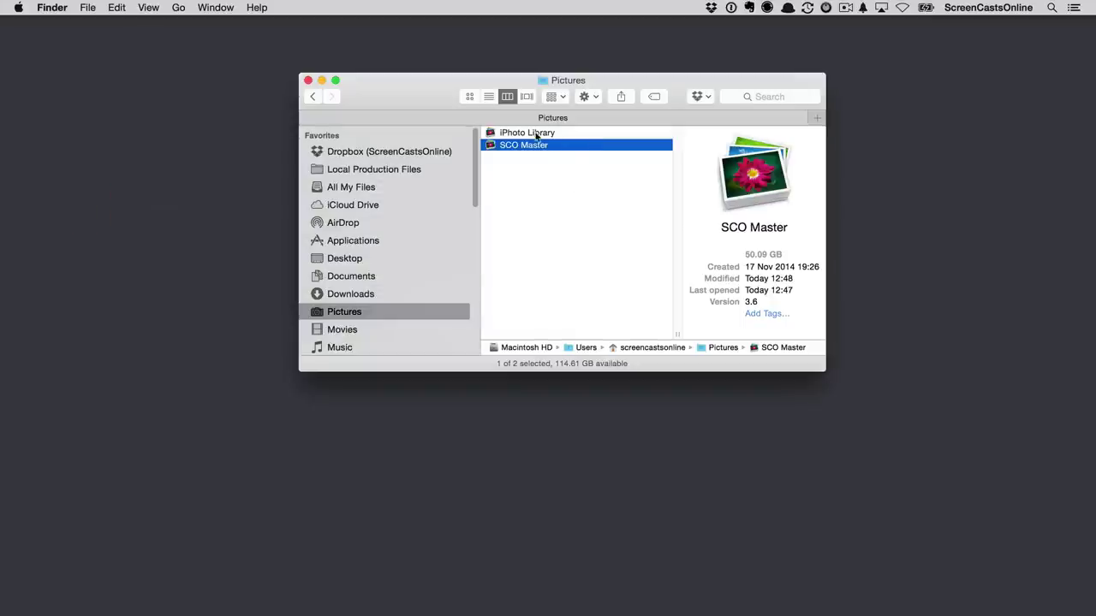
right_click(536, 146)
mouse_move(562, 164)
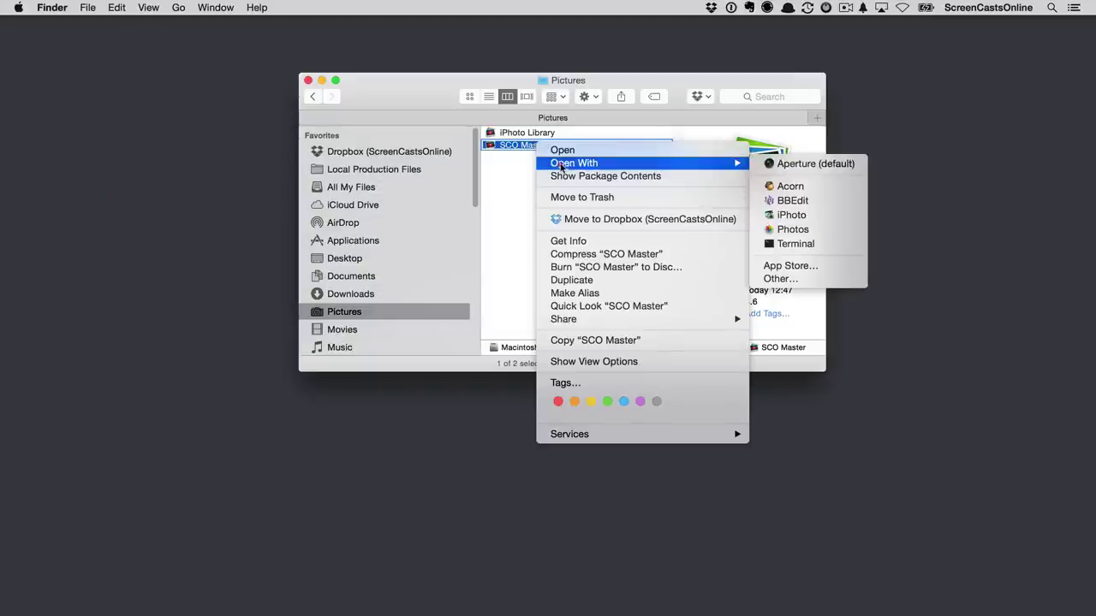
click(841, 170)
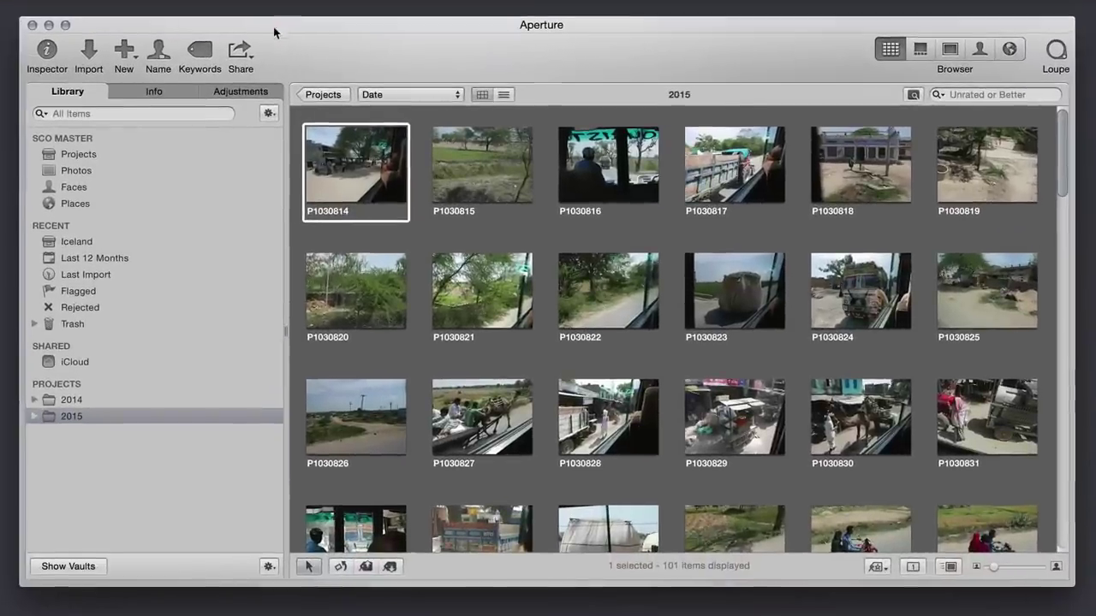
Expand the 2014, 2015 and Iceland projects and view the Day One to Day Three photos.
click(35, 400)
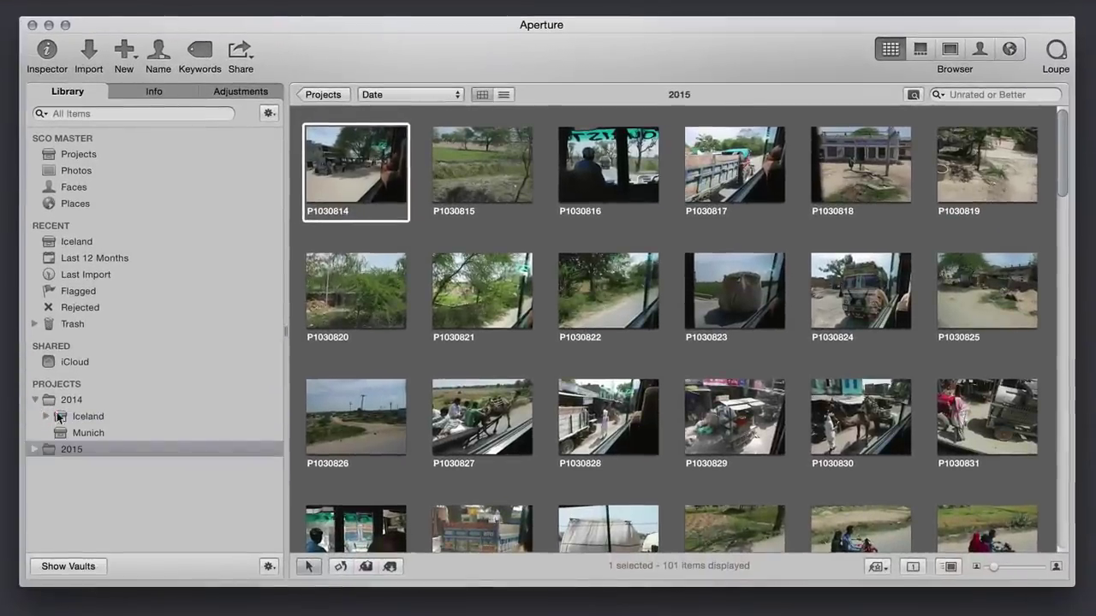
click(34, 450)
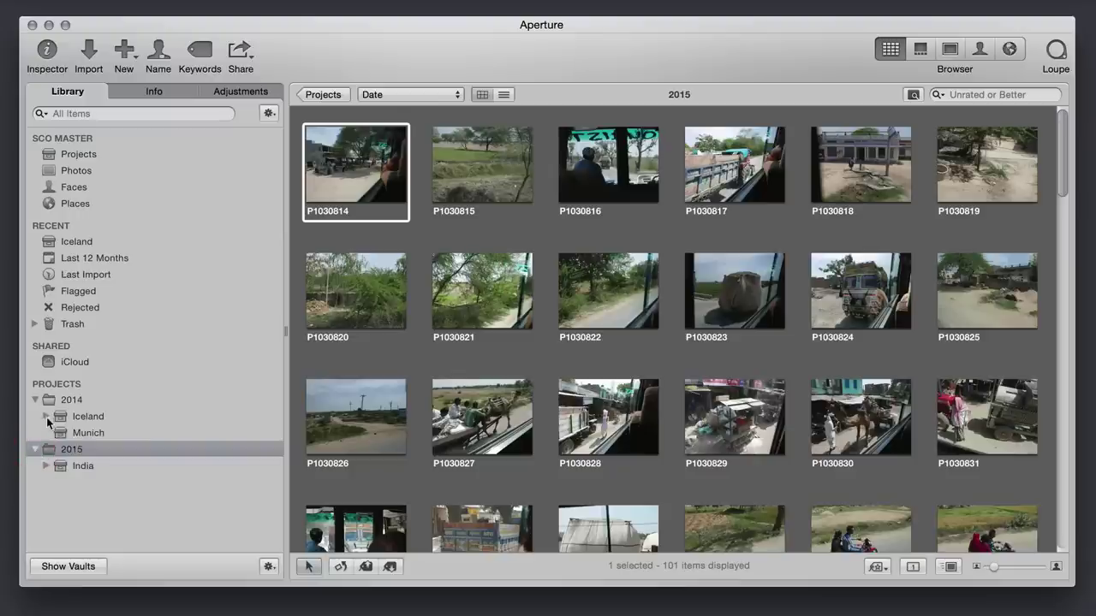
click(46, 416)
click(98, 435)
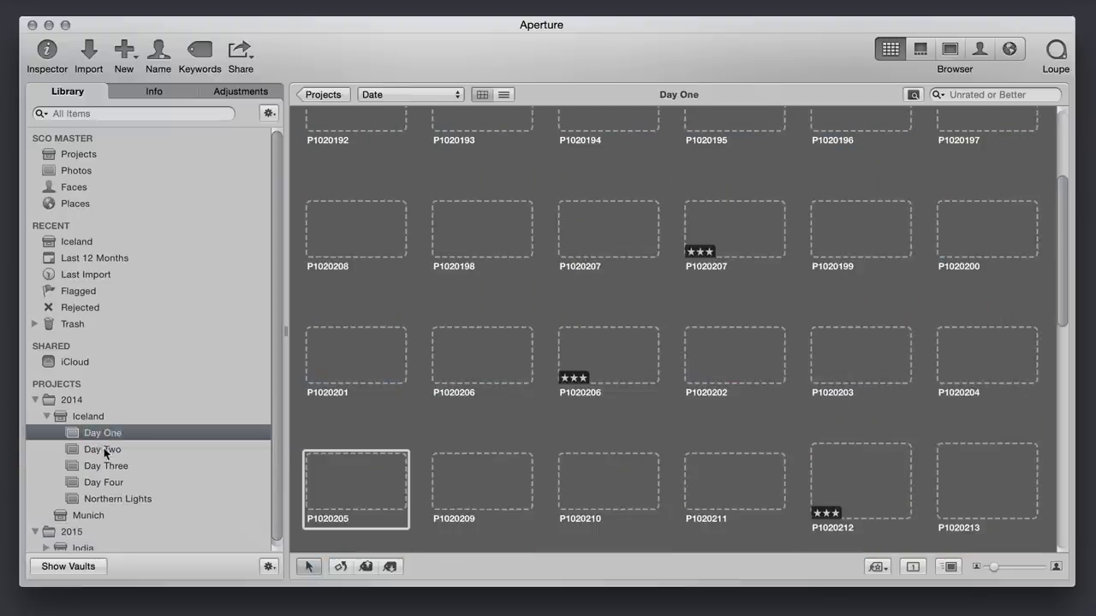
click(103, 448)
key(Down)
View Munich, then expand India and view its Landscapes and On the road photos.
click(82, 516)
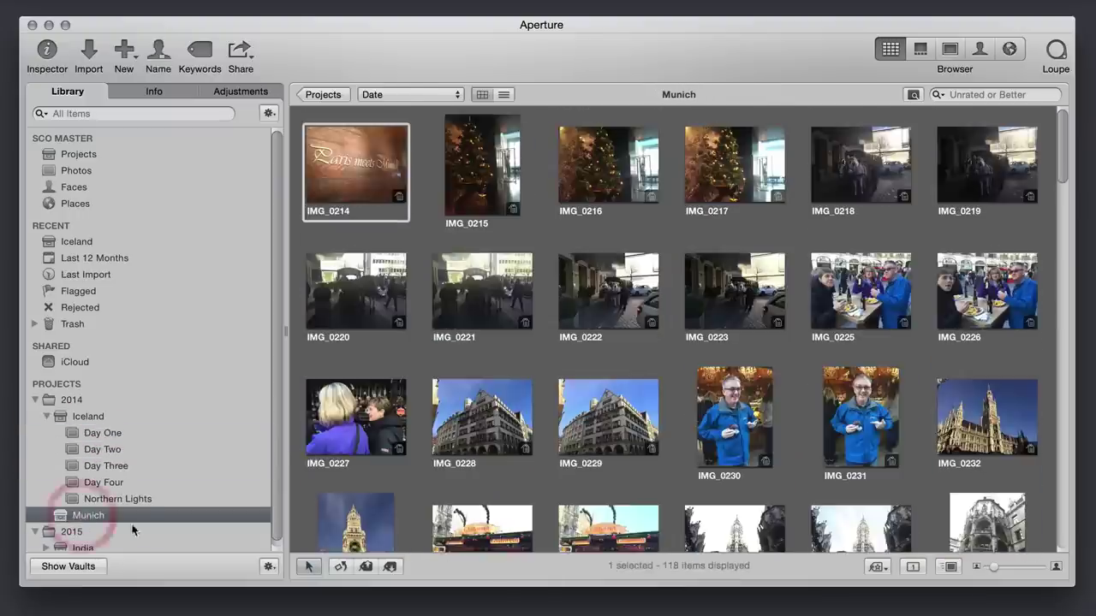
click(45, 543)
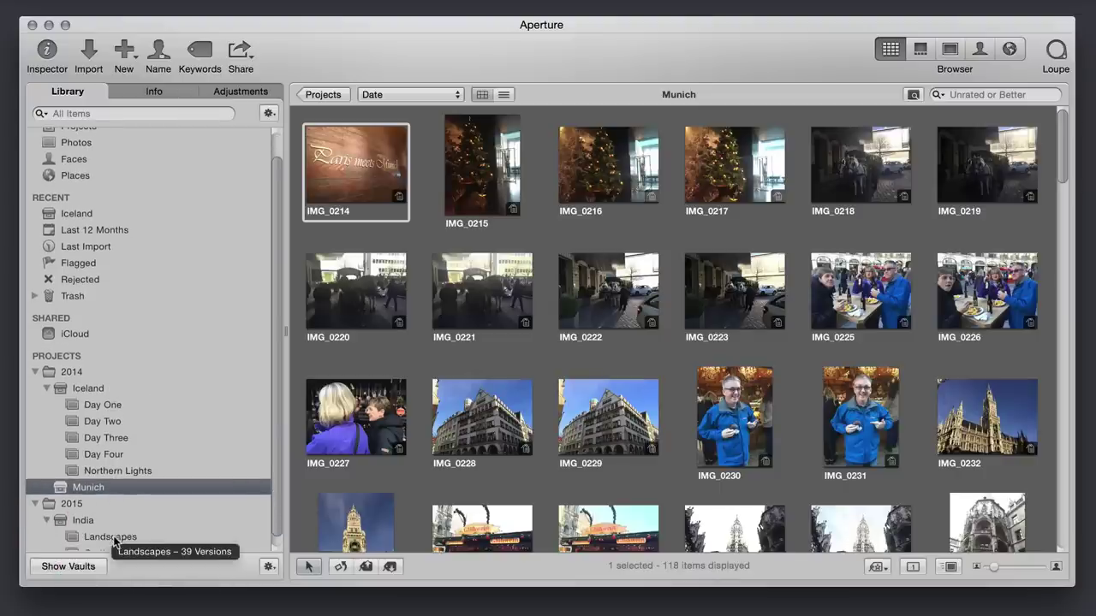
click(116, 538)
scroll(171, 479, down, 1)
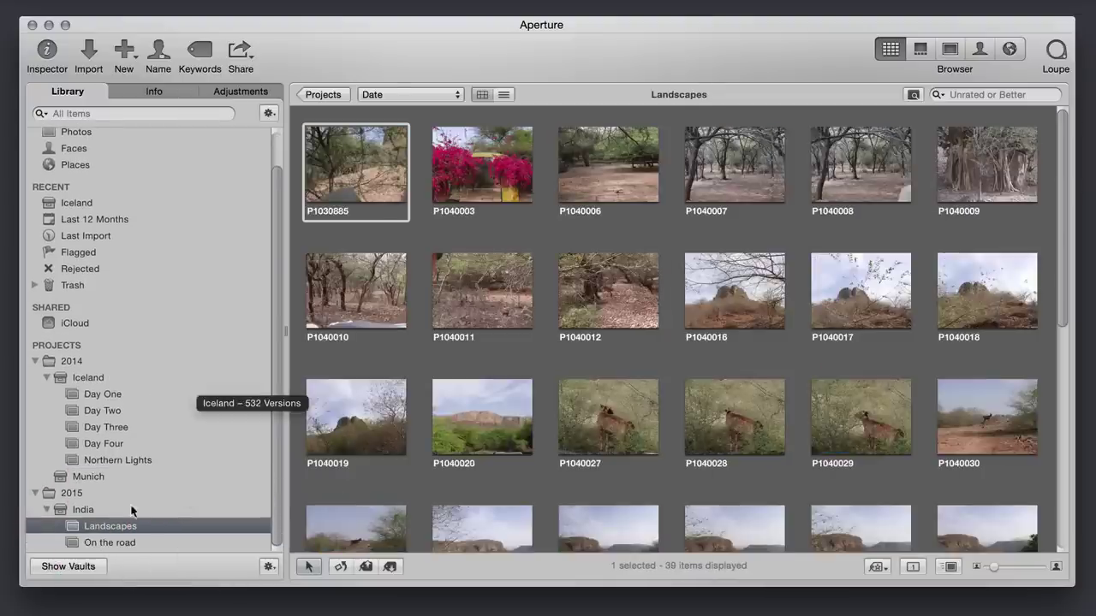
click(124, 545)
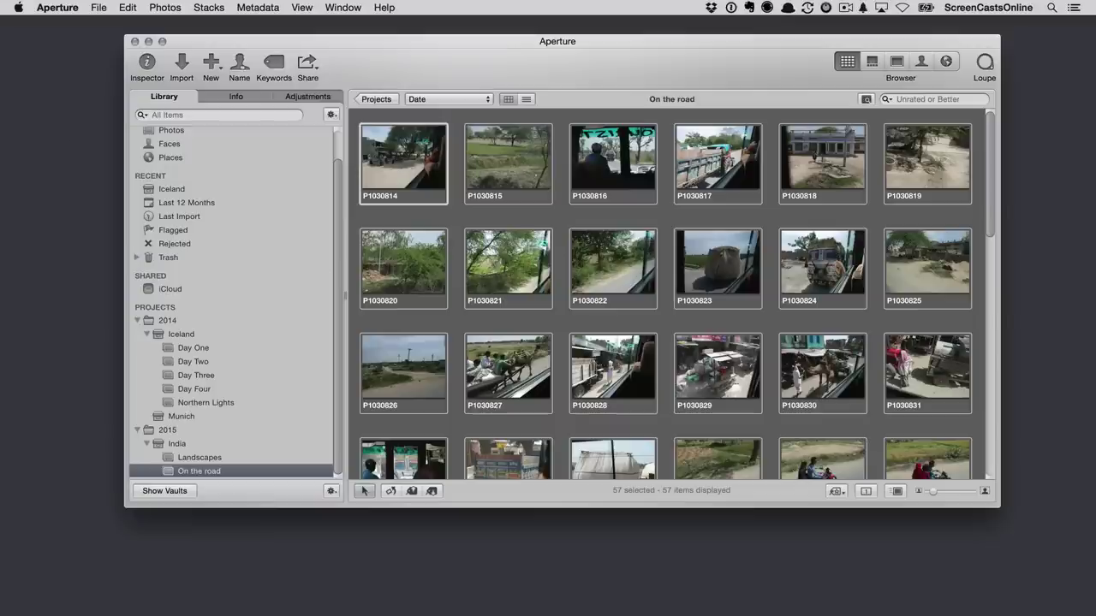
Select Photos in the Library sidebar to show every photo in the library.
click(211, 63)
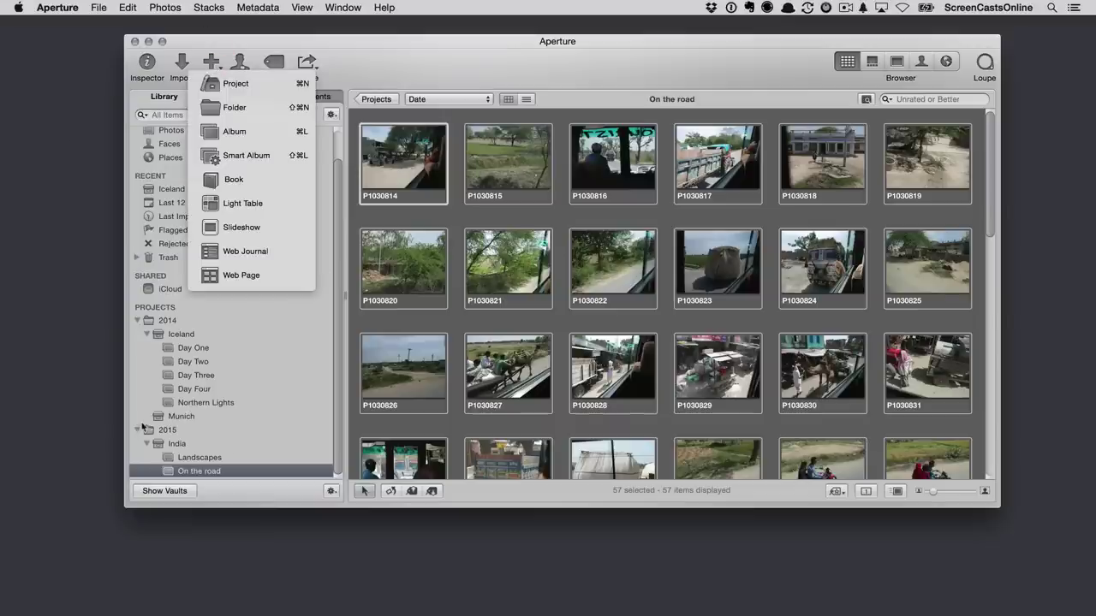
click(268, 470)
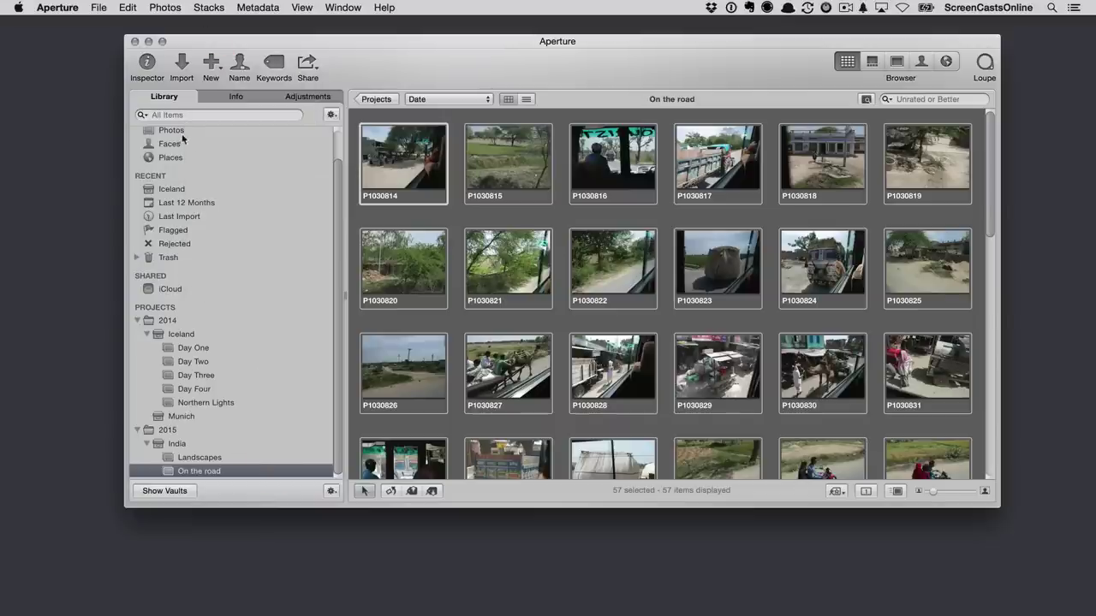
scroll(196, 173, up, 1)
click(177, 144)
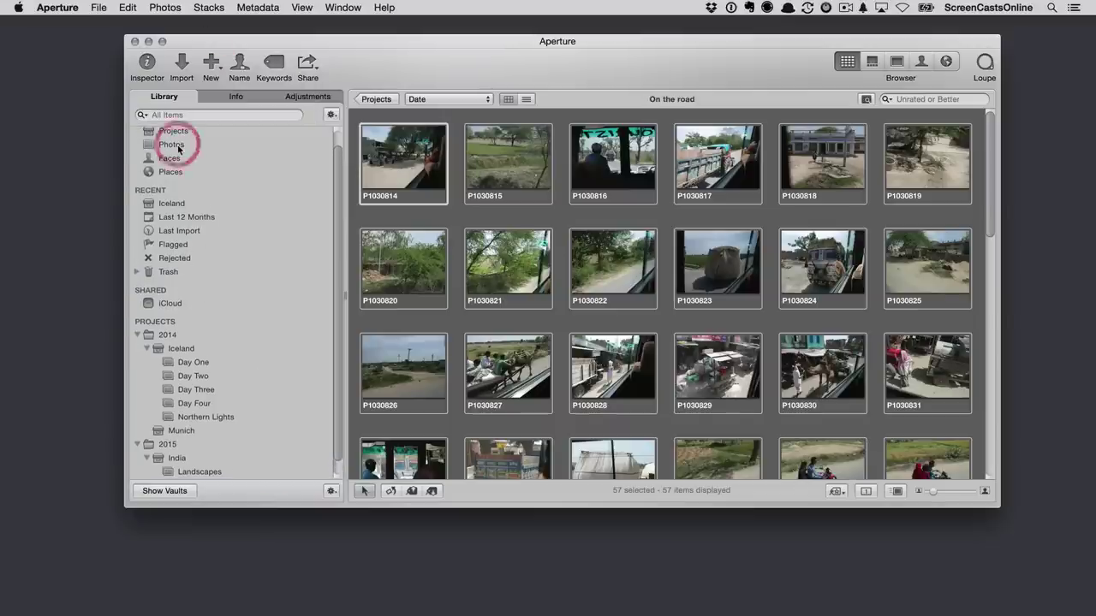
Create a smart album with a File Type is Video rule.
click(212, 63)
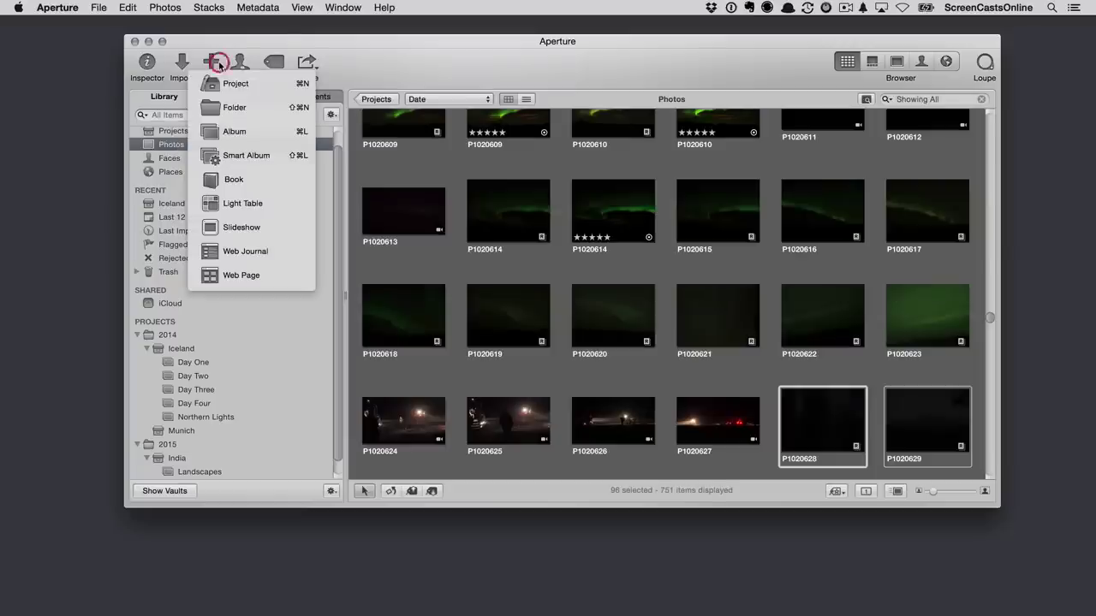
click(238, 155)
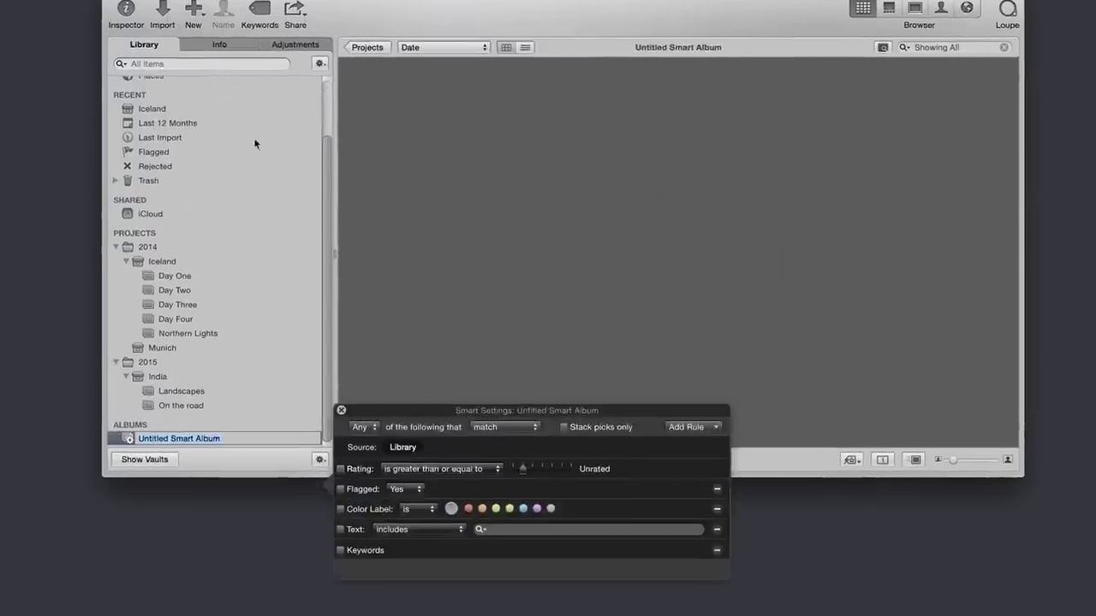
click(698, 395)
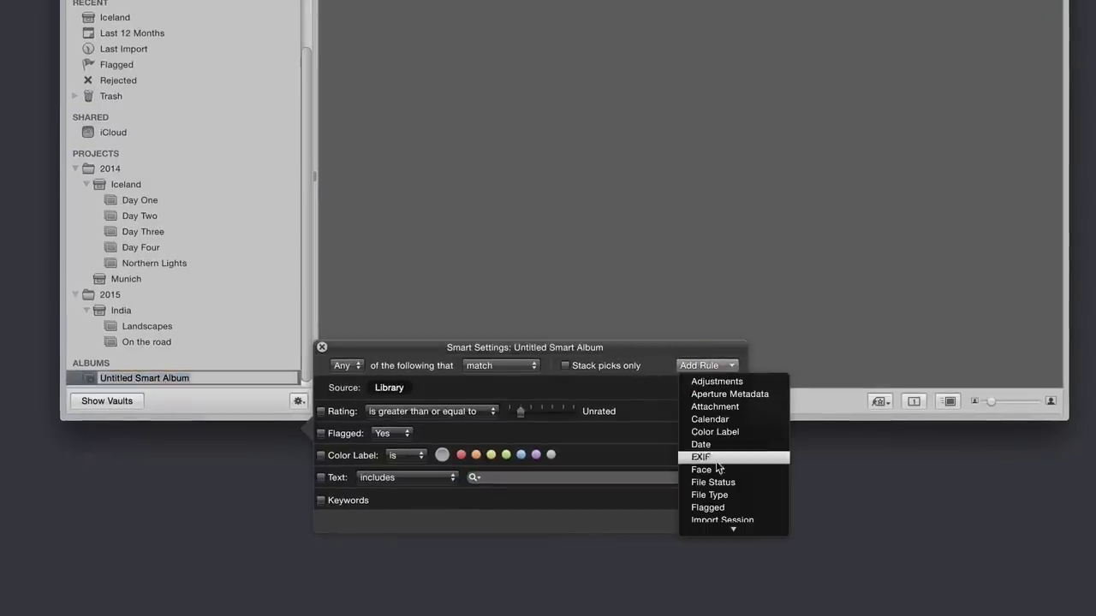
click(722, 496)
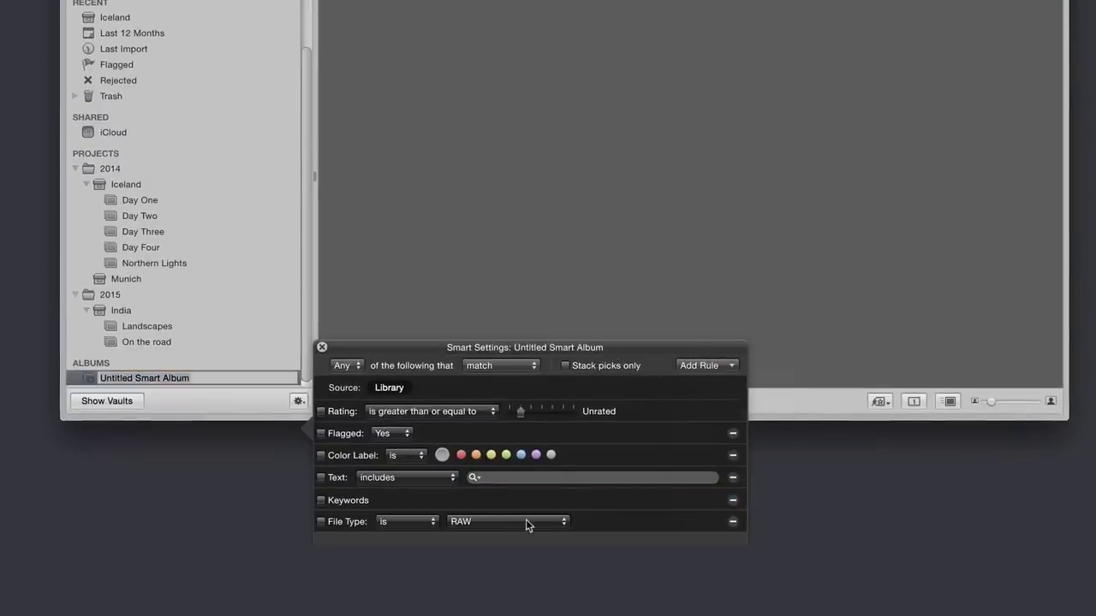
click(527, 523)
click(497, 459)
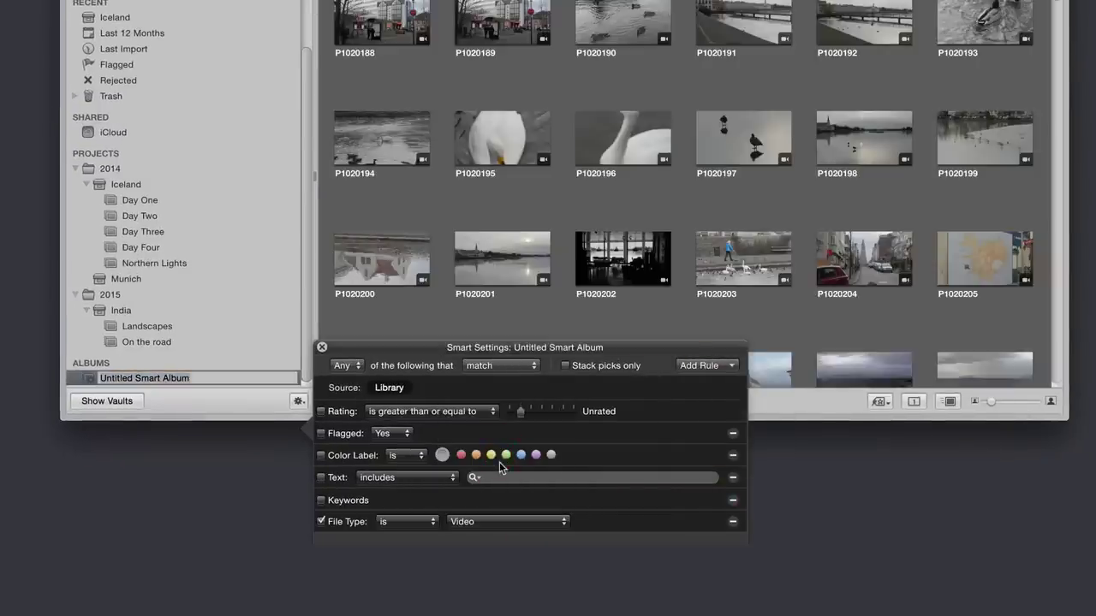
click(322, 346)
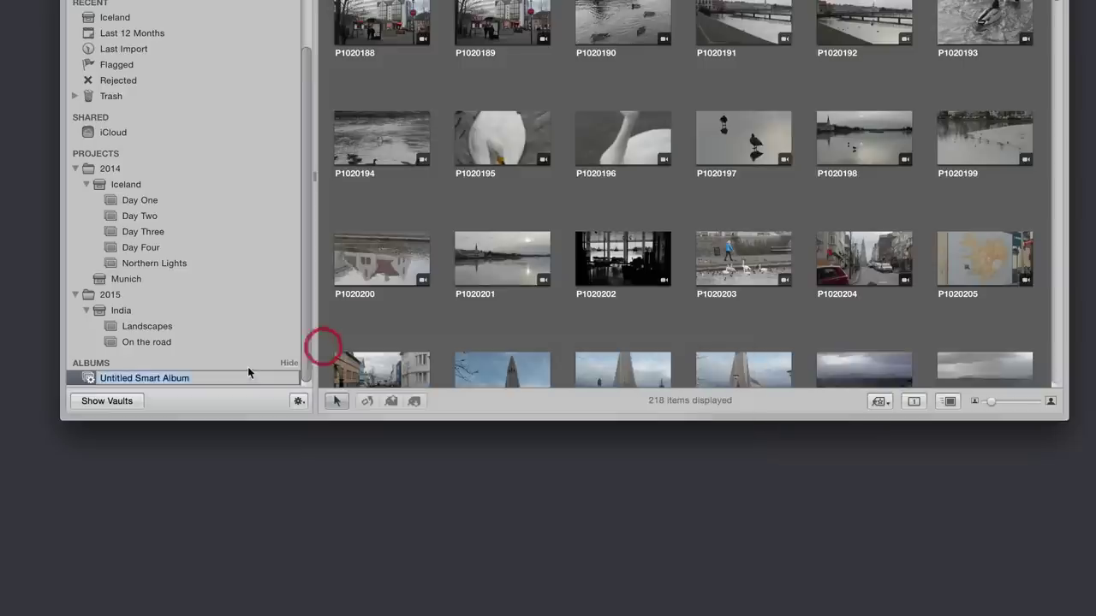
Rename the Untitled Smart Album to 'Videos'.
click(232, 369)
click(203, 374)
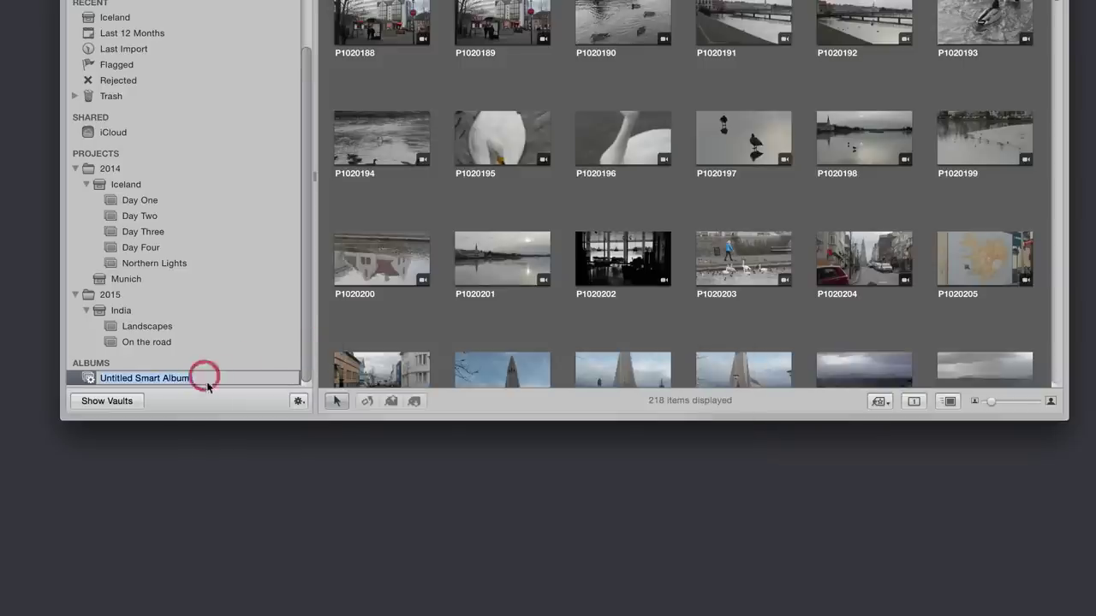
text(Videos)
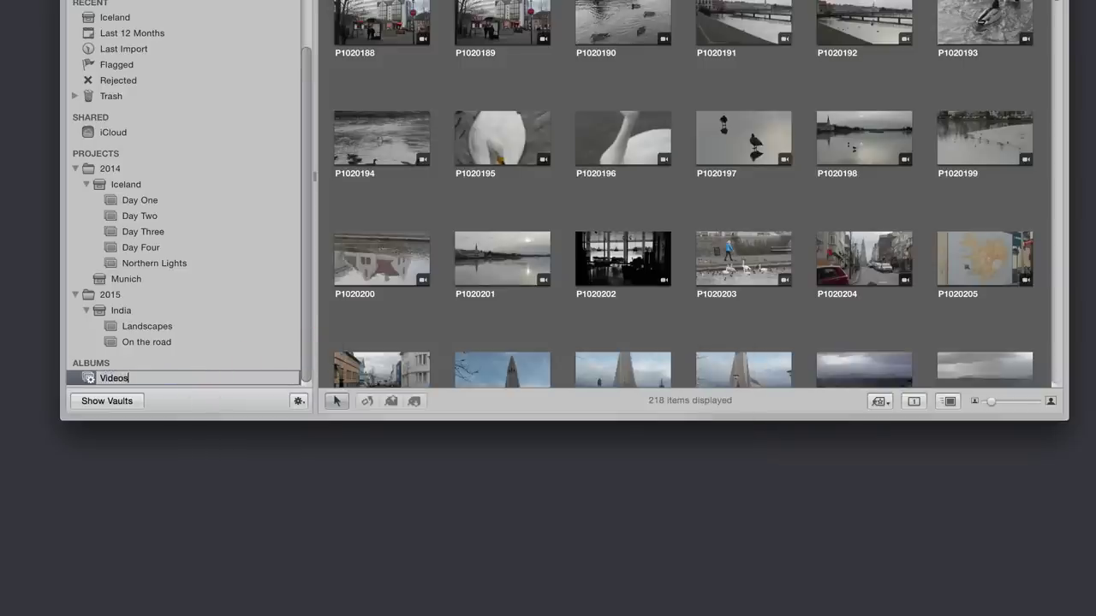
key(Return)
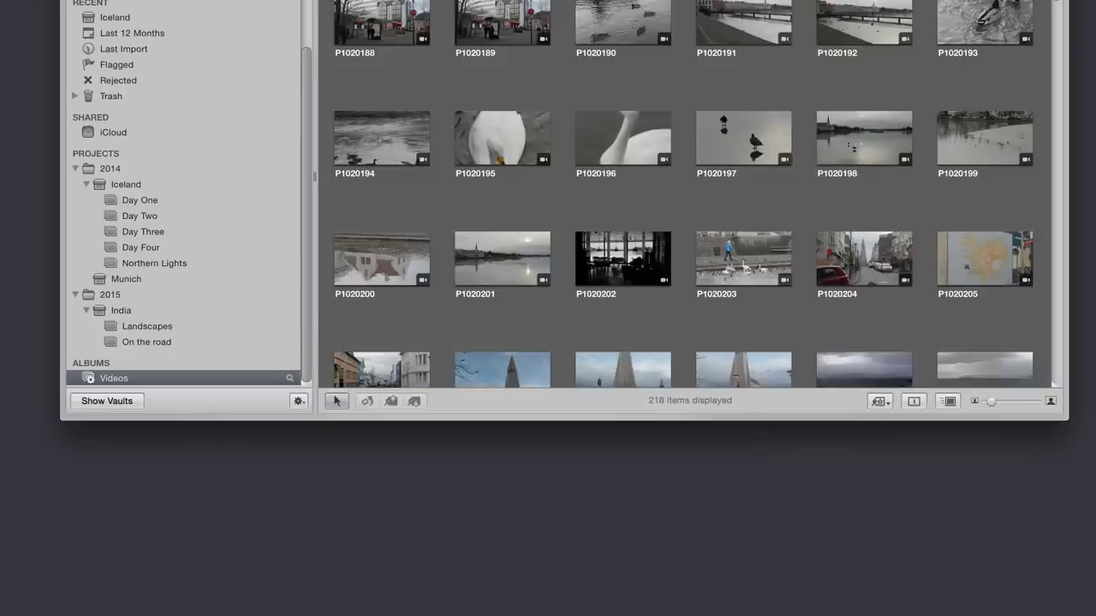
Open the Export Versions dialog for the Videos album's 218 files.
right_click(167, 378)
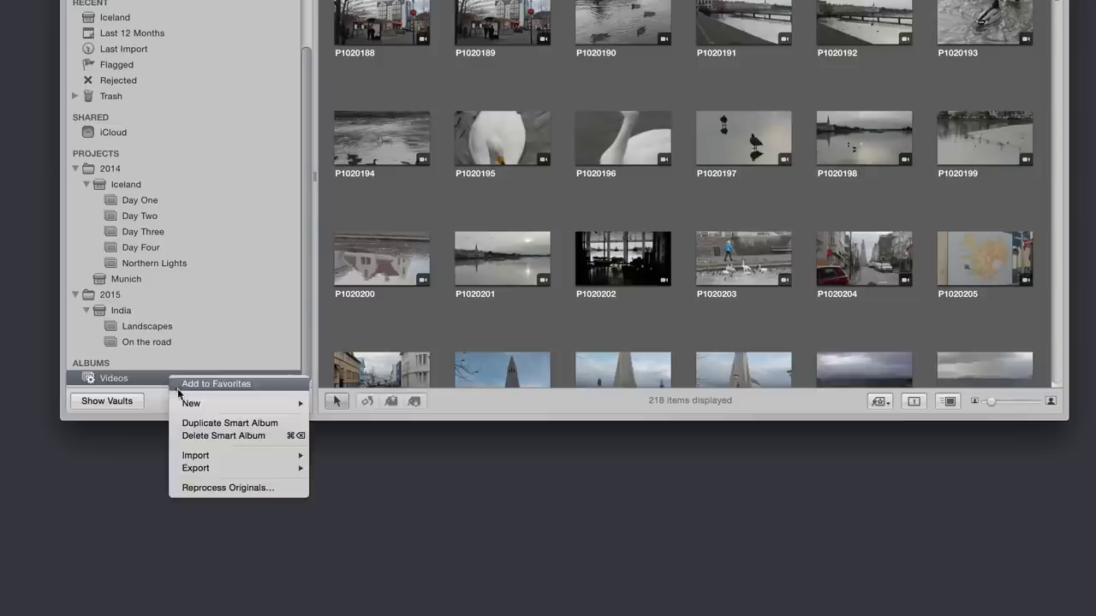
mouse_move(213, 472)
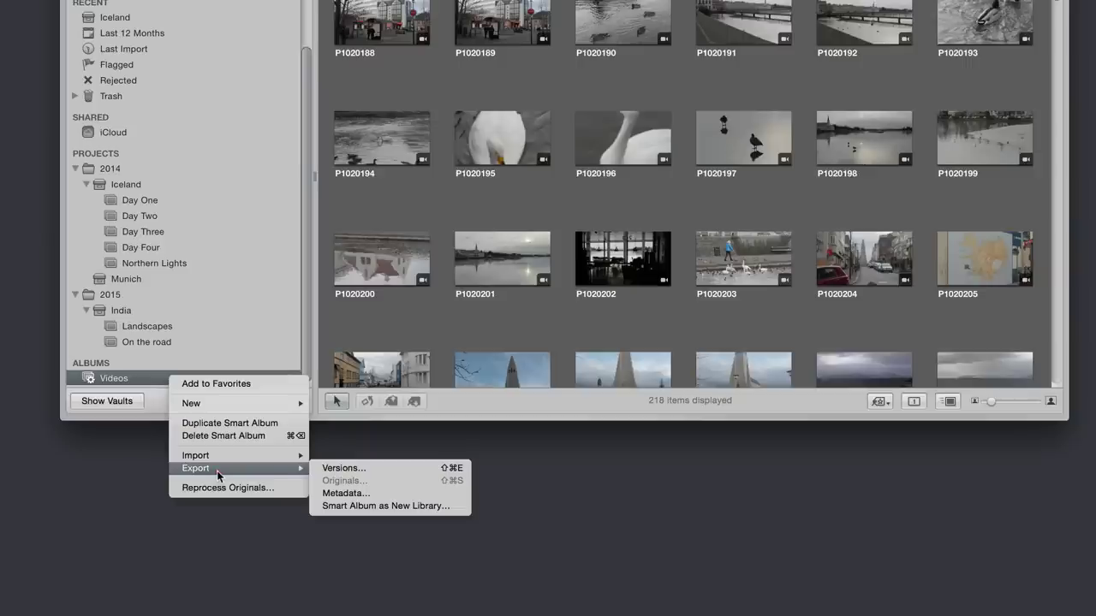
click(353, 469)
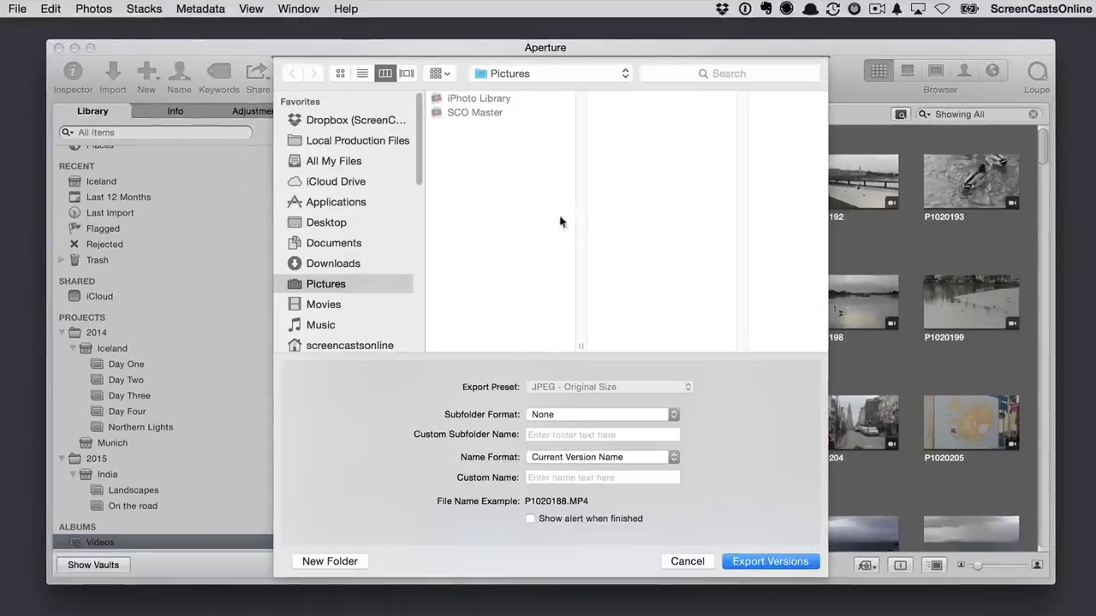
Export the videos into a new '4K Video Clips' folder in Pictures, with an alert when finished.
click(333, 564)
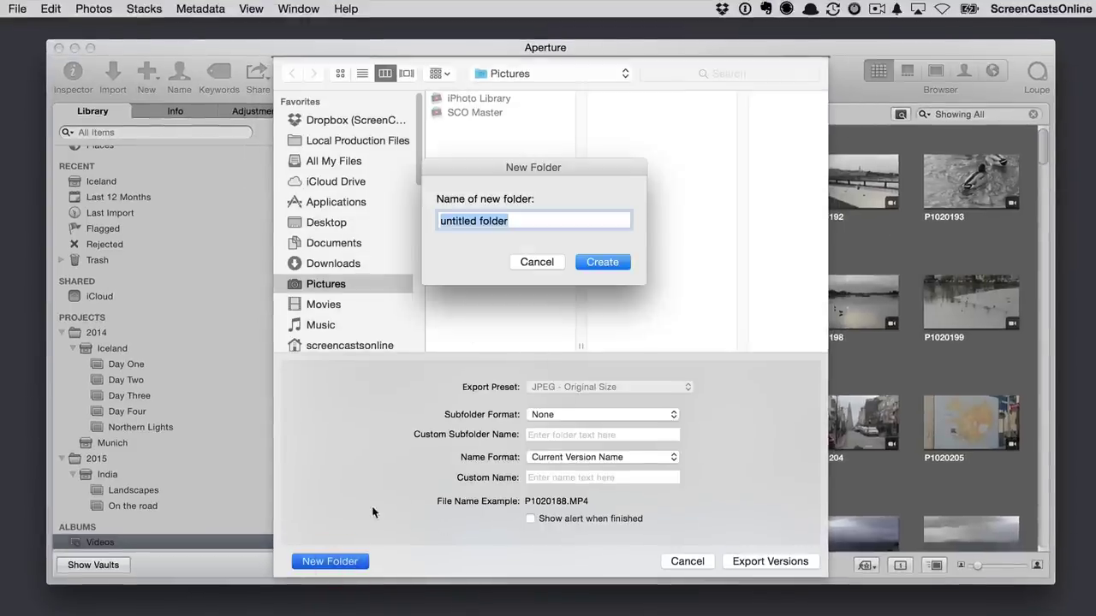
text(4K )
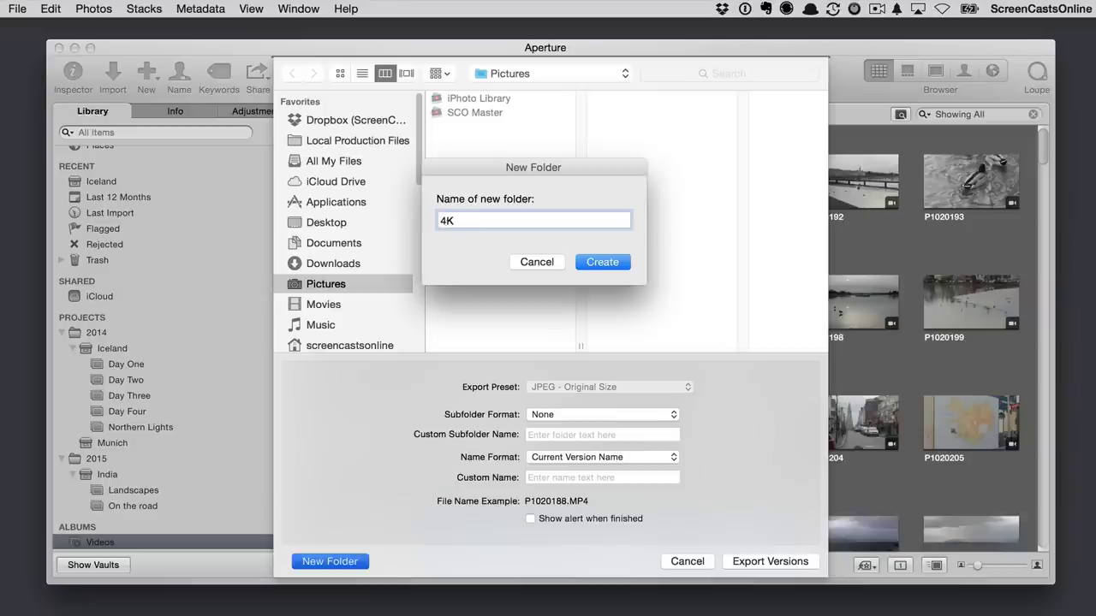
text(Video Clips)
click(603, 262)
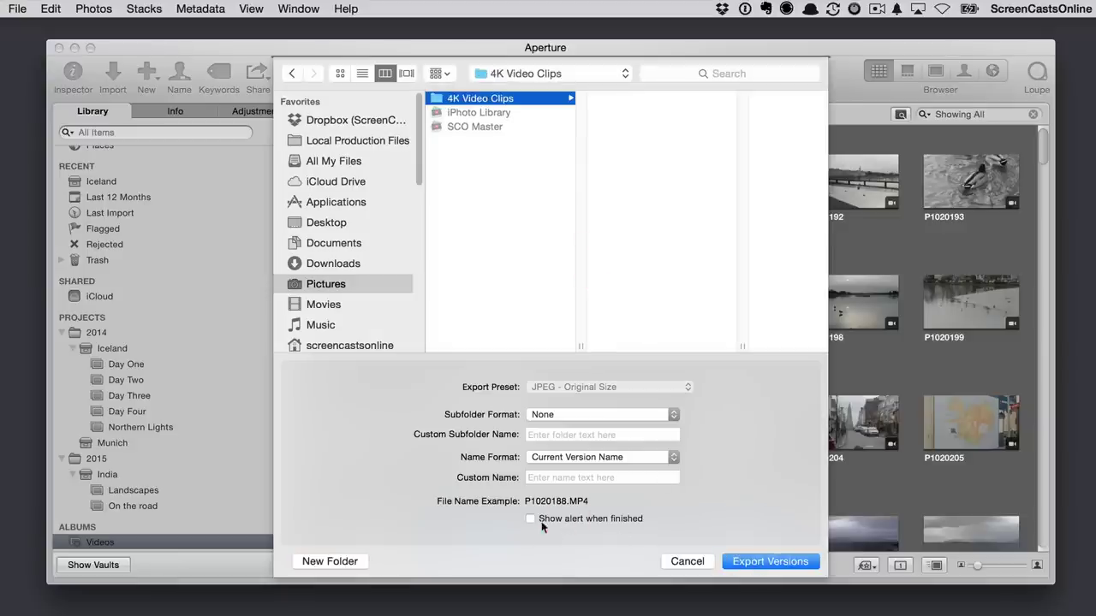
click(530, 518)
click(775, 562)
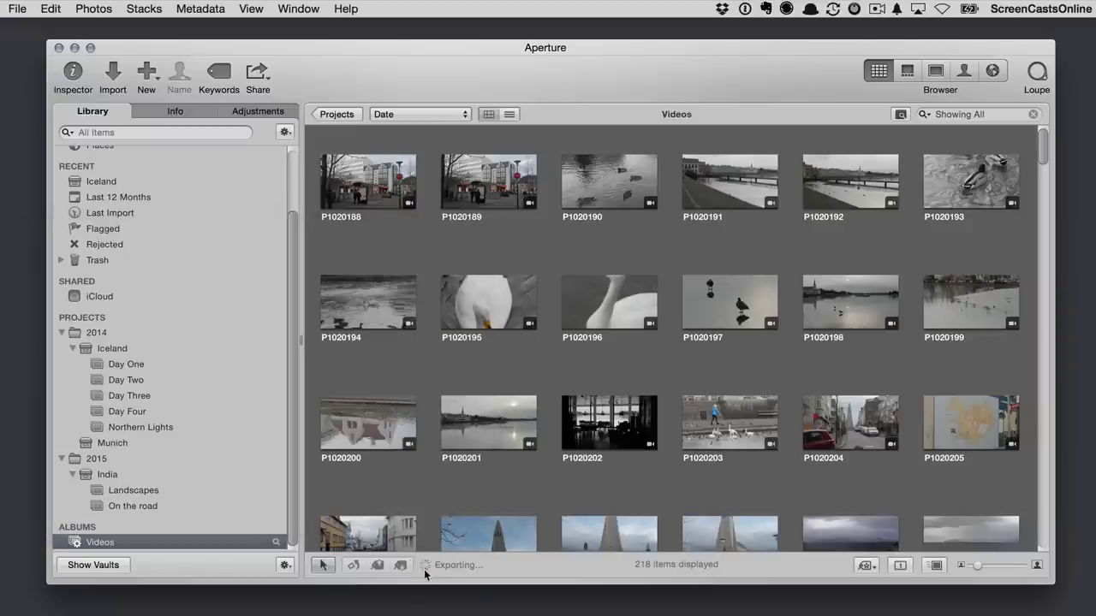
Open the Activity window to follow the export of all 218 videos.
click(425, 566)
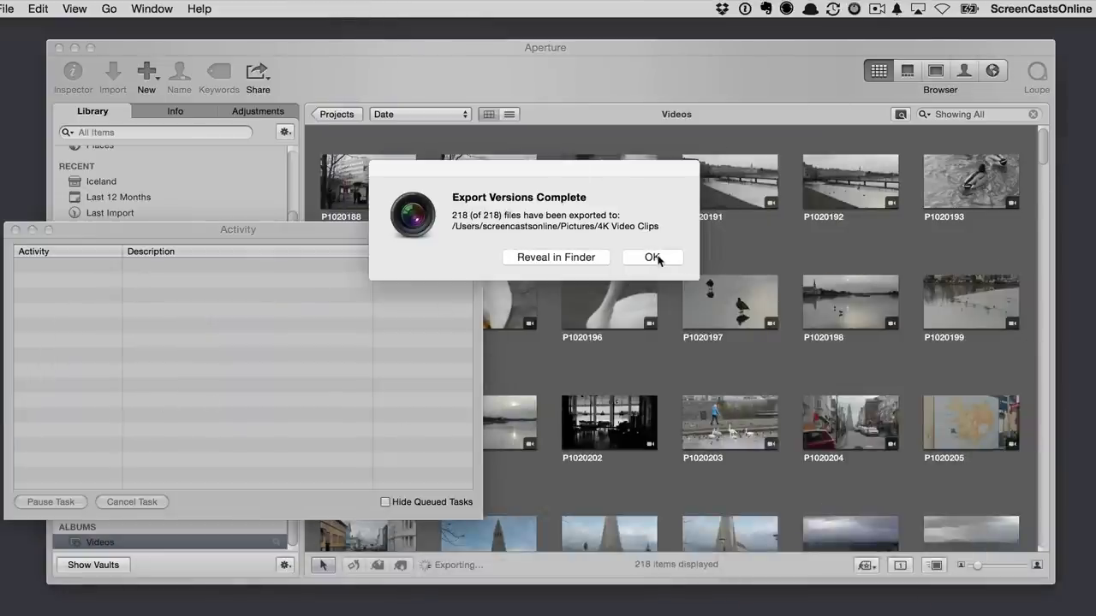
Dismiss the export alert and move all 218 videos in the Videos album to the Trash.
click(652, 257)
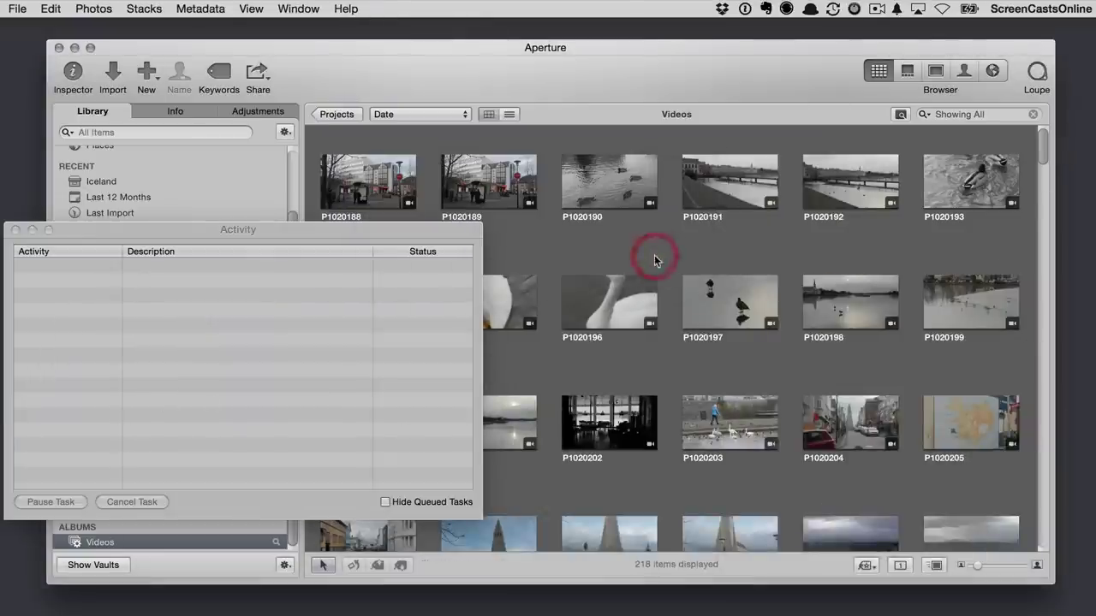
click(17, 230)
click(368, 199)
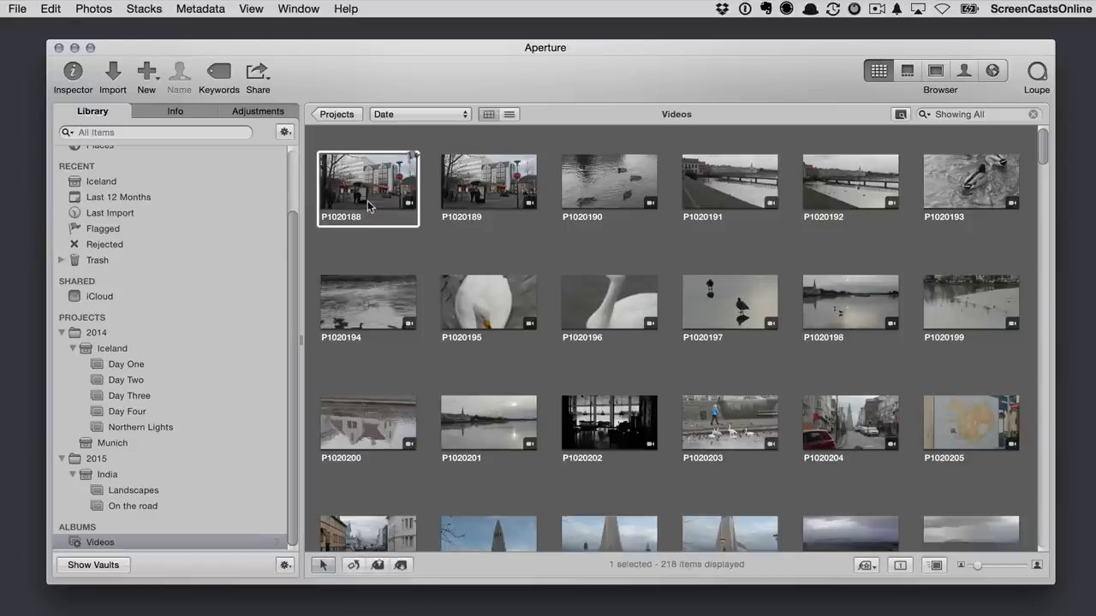
key(super+a)
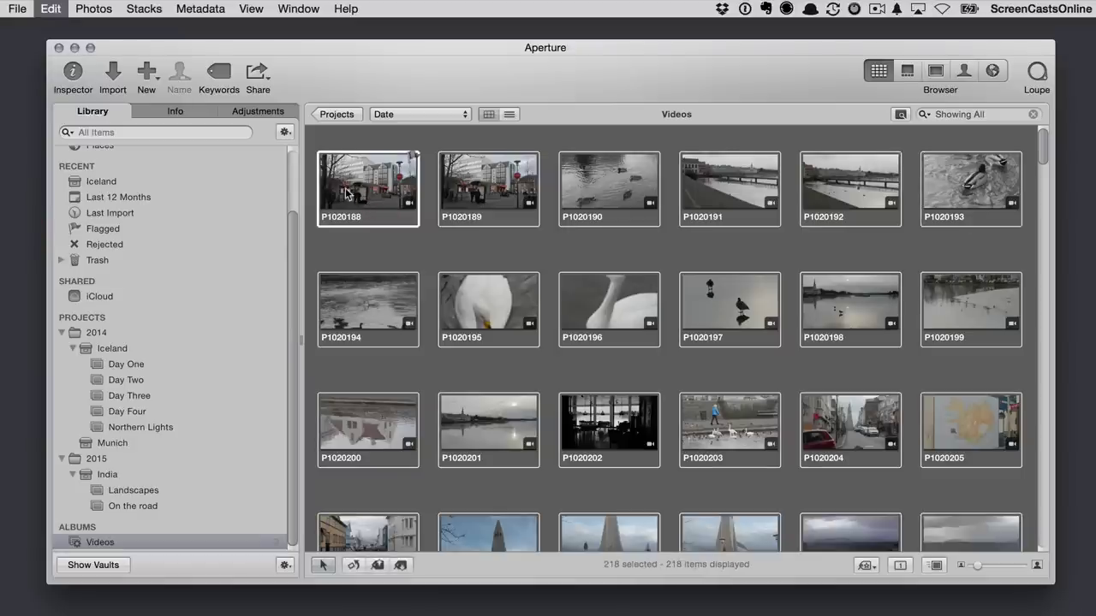
key(super+BackSpace)
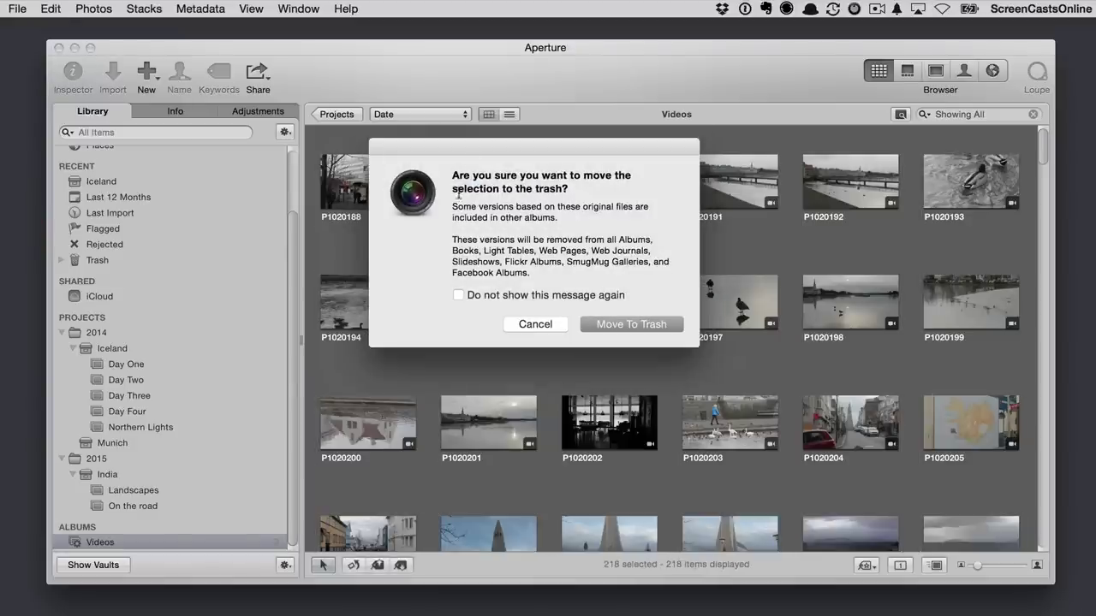
click(626, 326)
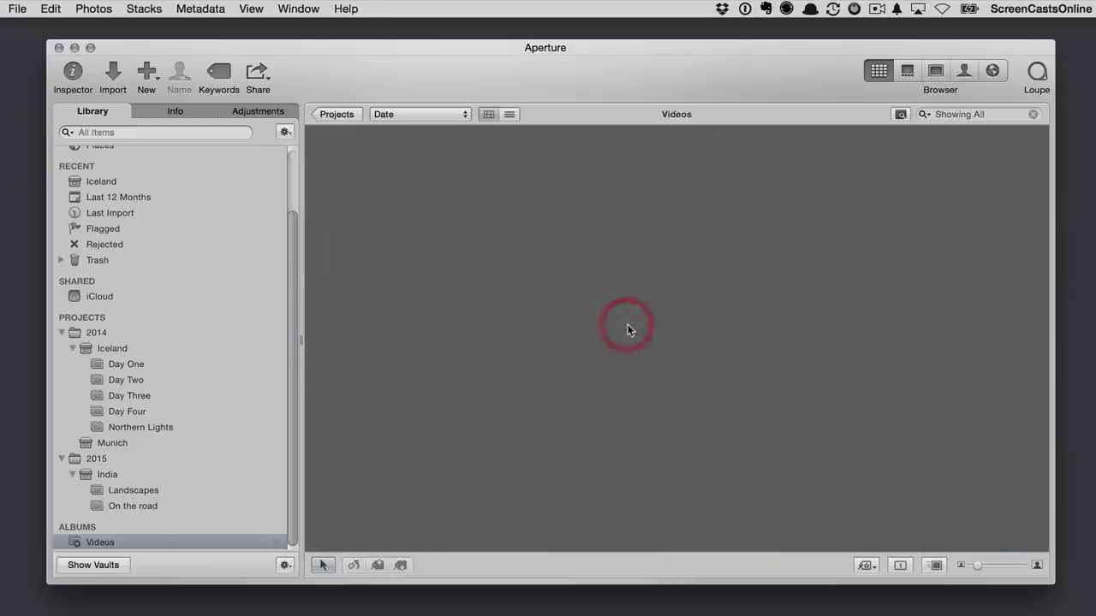
Empty the Aperture Trash, permanently deleting all 234 trashed items.
click(94, 259)
click(96, 257)
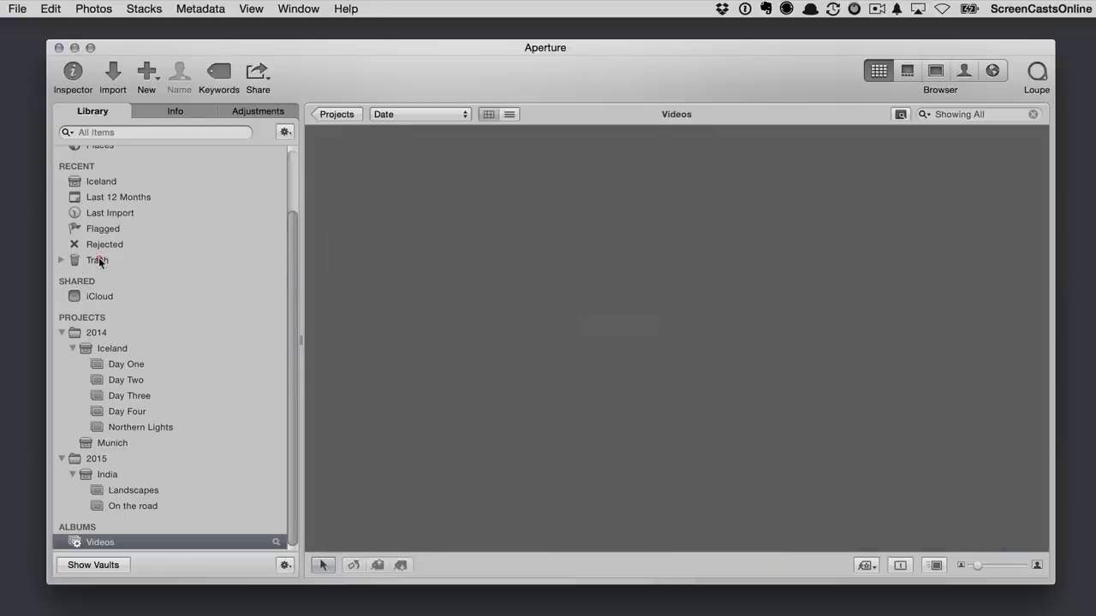
click(95, 260)
right_click(91, 267)
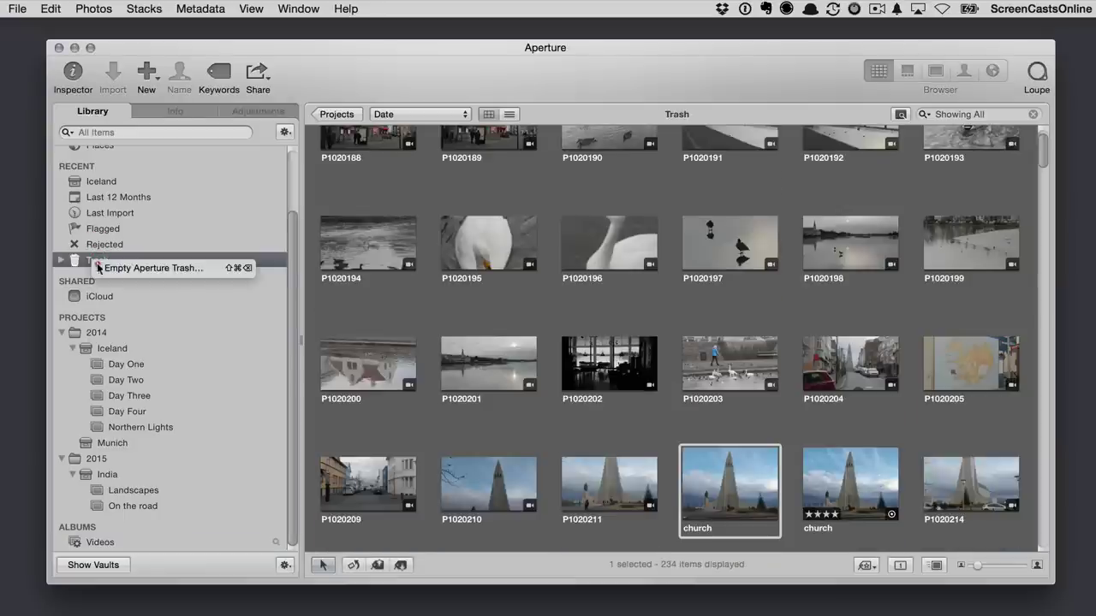
click(113, 271)
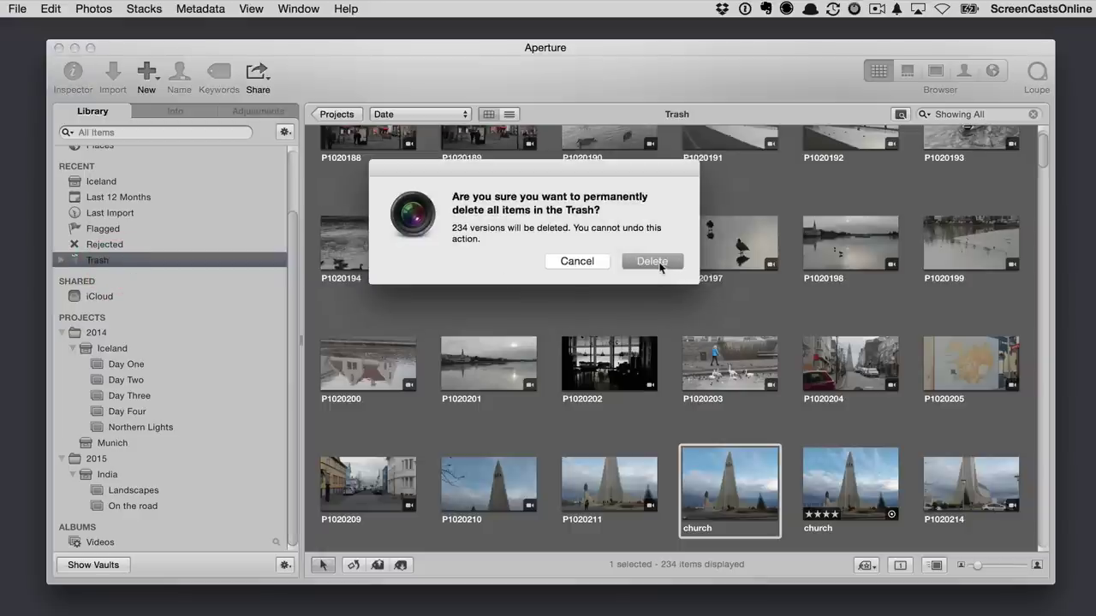
click(655, 261)
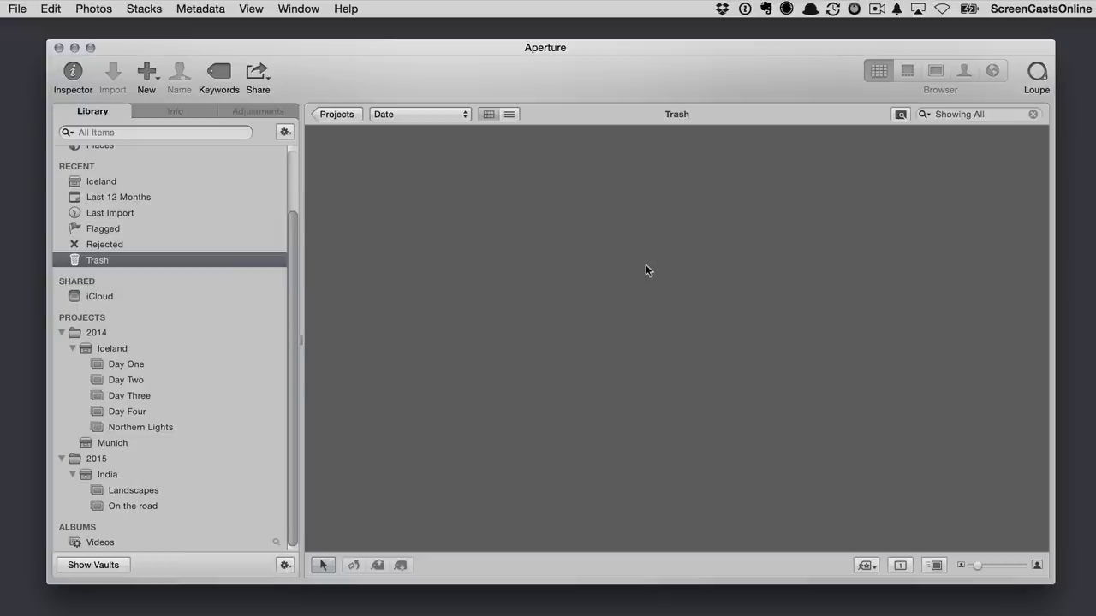
Return to the SCO Master Photos view, now showing 533 items after the video removal.
click(293, 167)
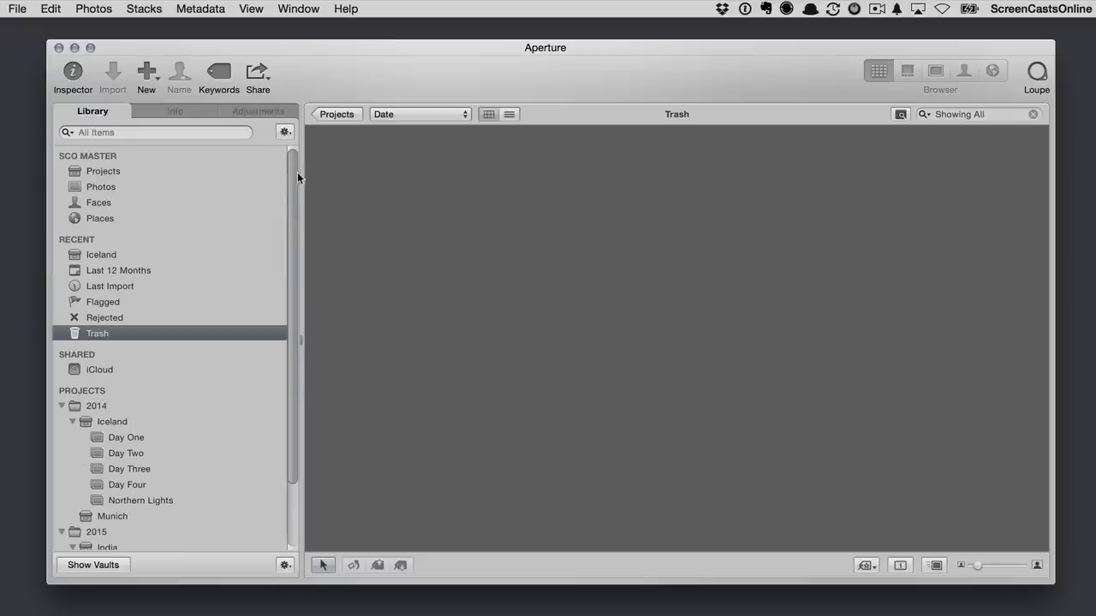
click(133, 186)
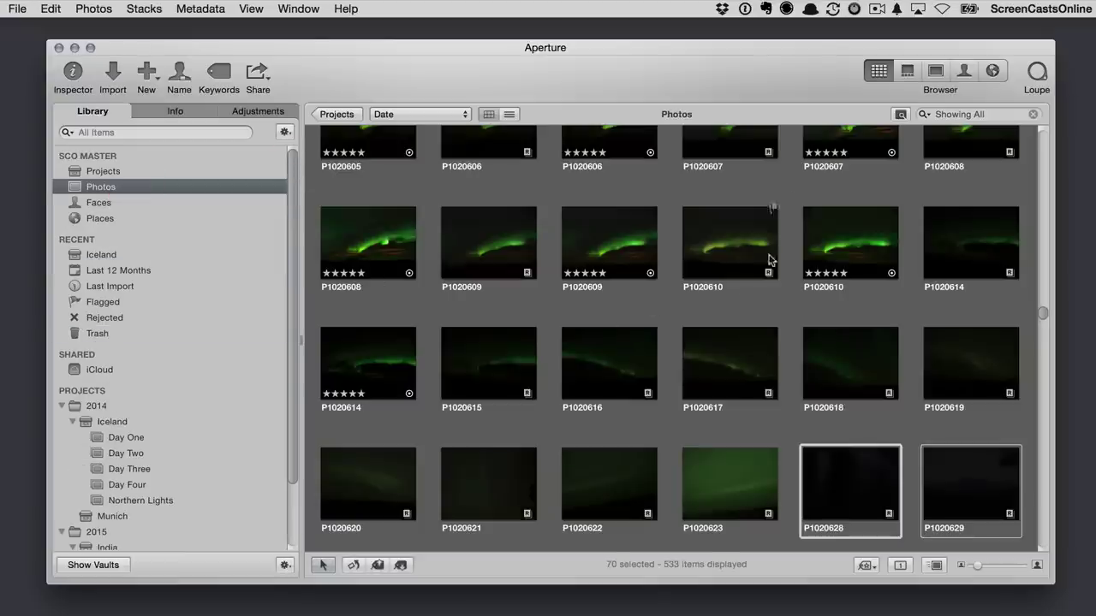
scroll(608, 239, up, 3)
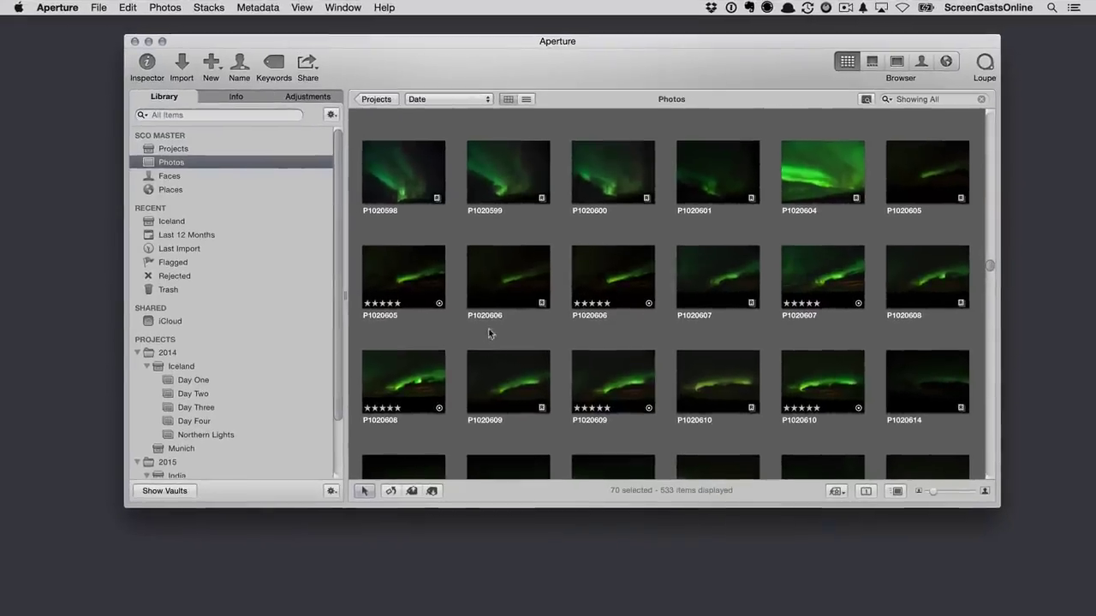
Quit Aperture and select SCO Master in Finder's Pictures folder to confirm its 6.36 GB size.
click(57, 7)
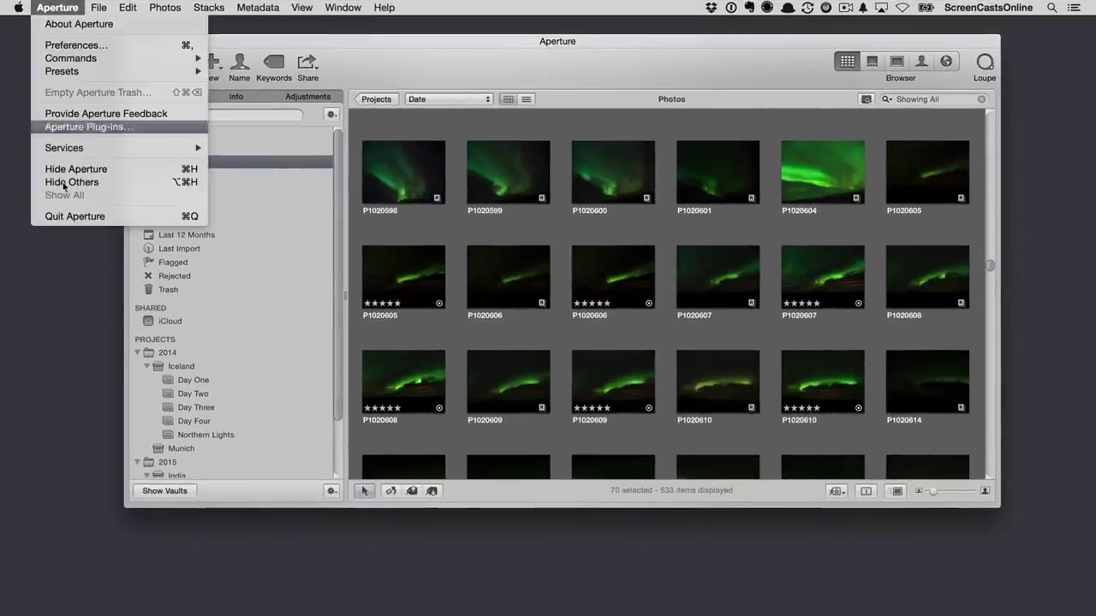
click(75, 217)
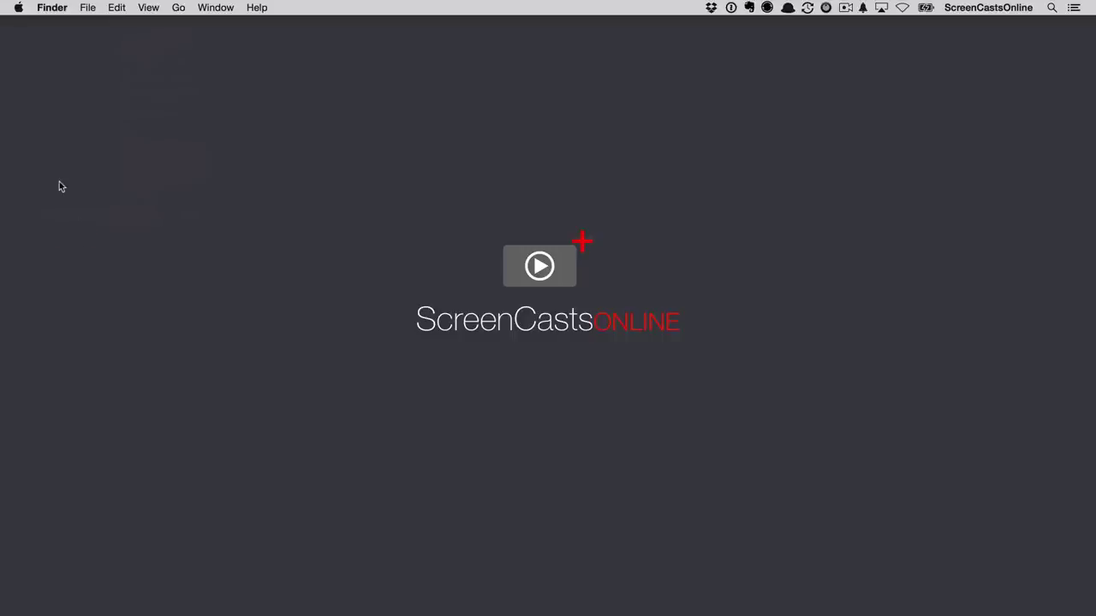
key(super+n)
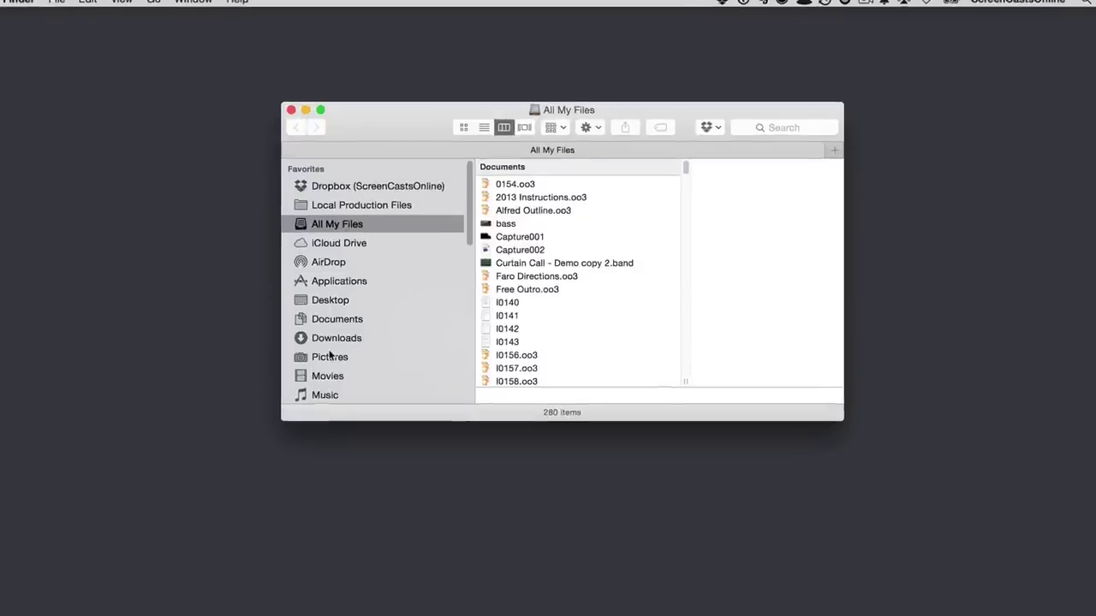
click(330, 356)
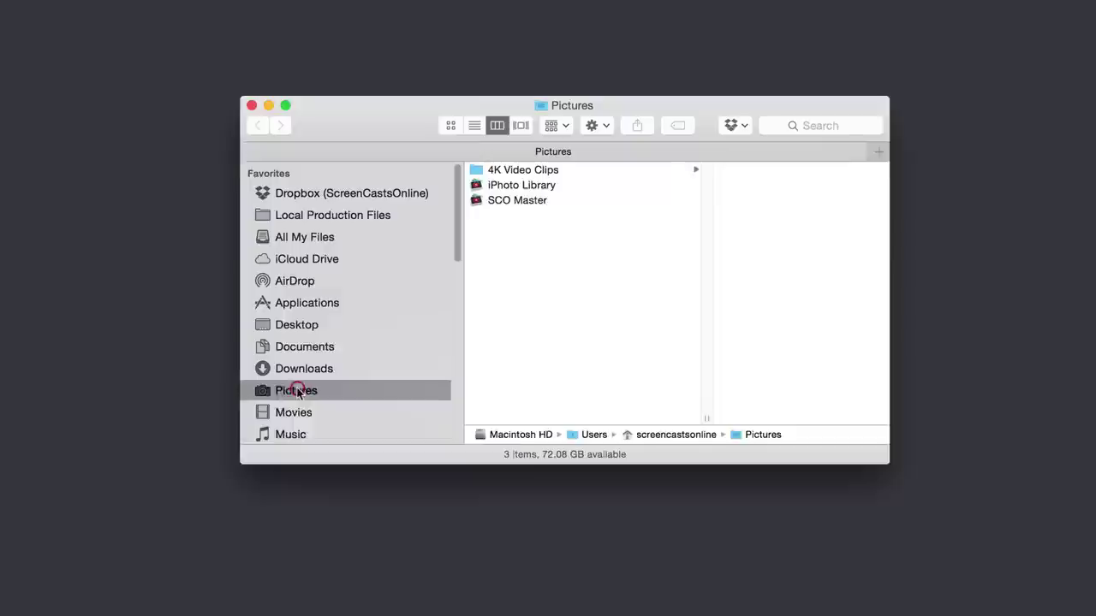
click(516, 194)
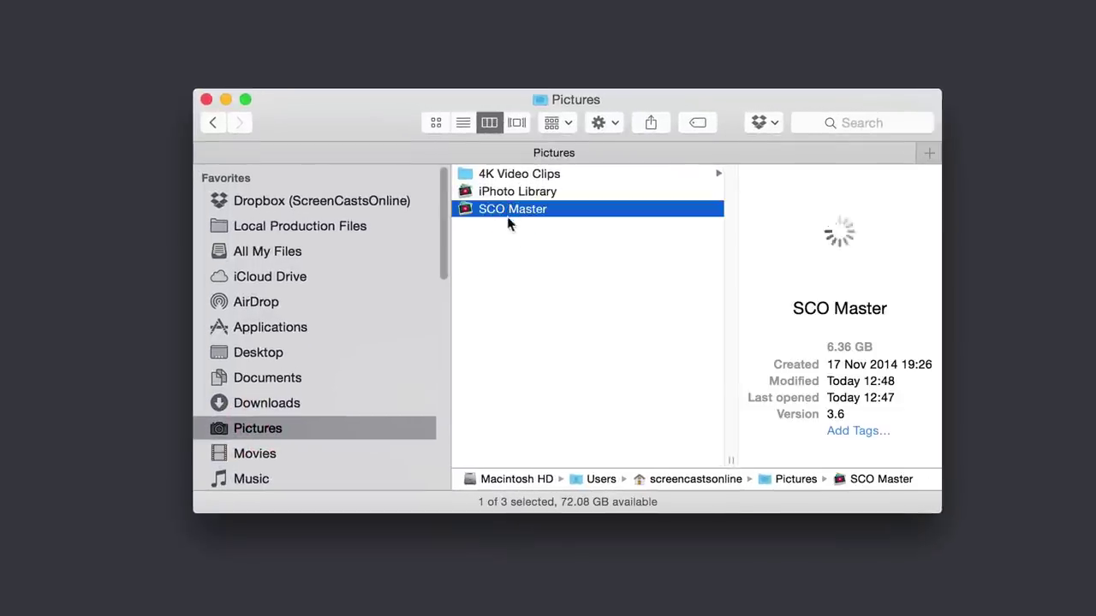